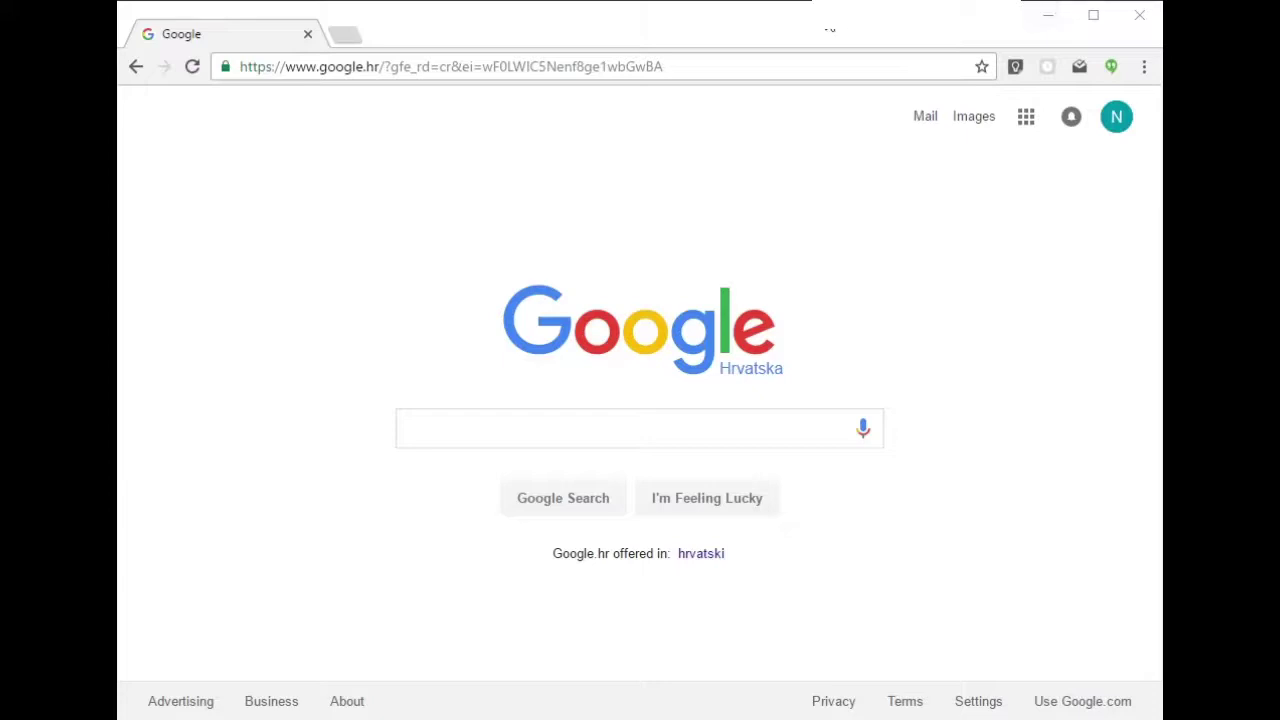
- Open Google Drive by entering drive.google.com in Chrome's address bar
click(723, 61)
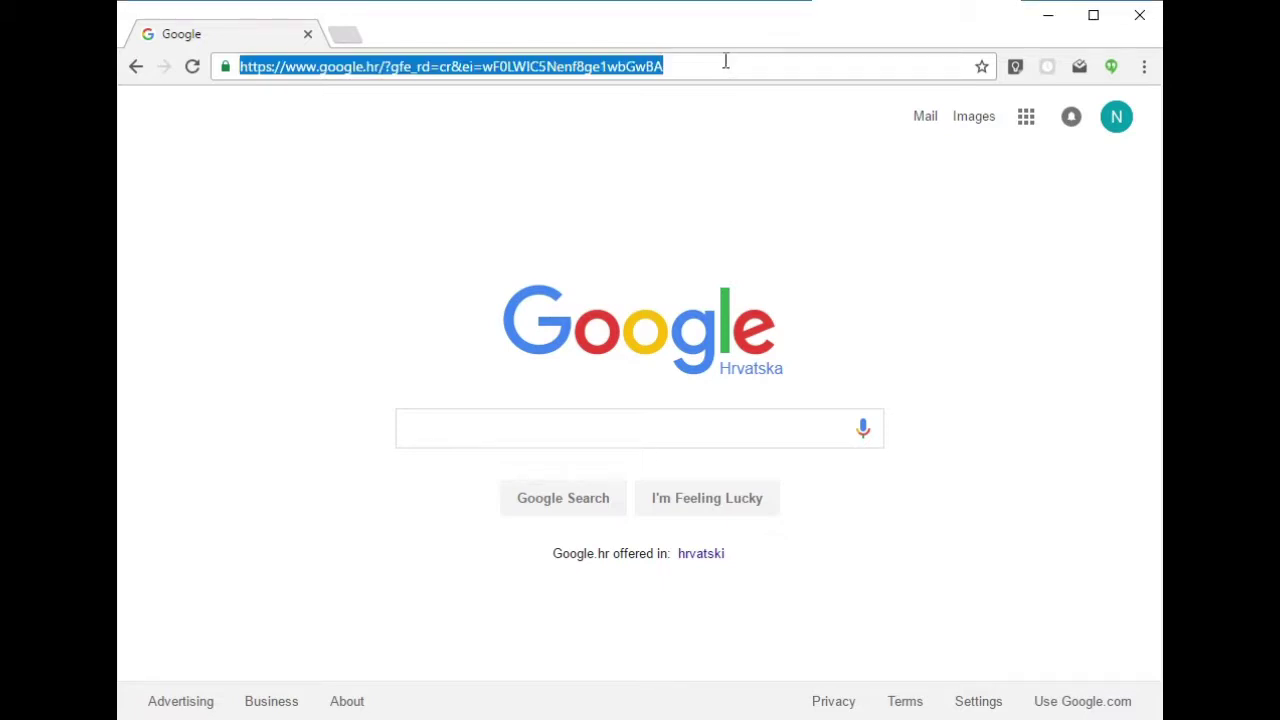
text(drive.googl)
key(Return)
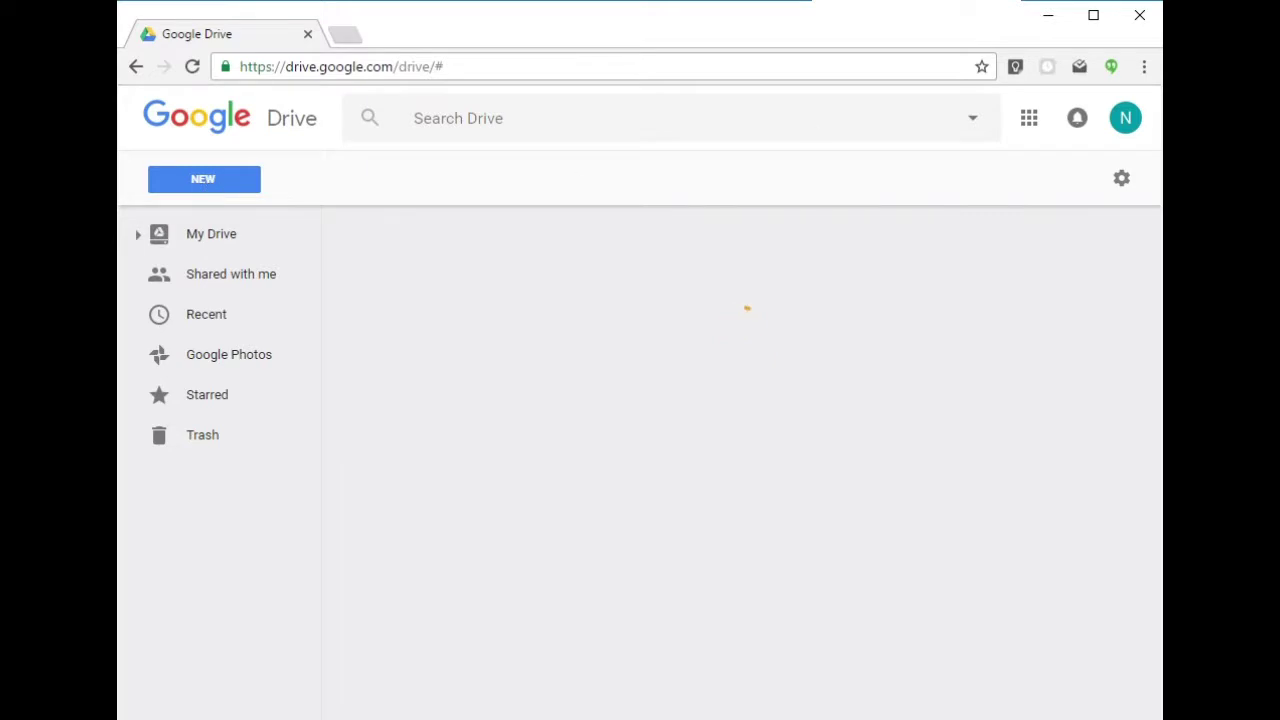
- Create a new blank Google Sheets spreadsheet from My Drive's New menu
drag(195, 160, 205, 155)
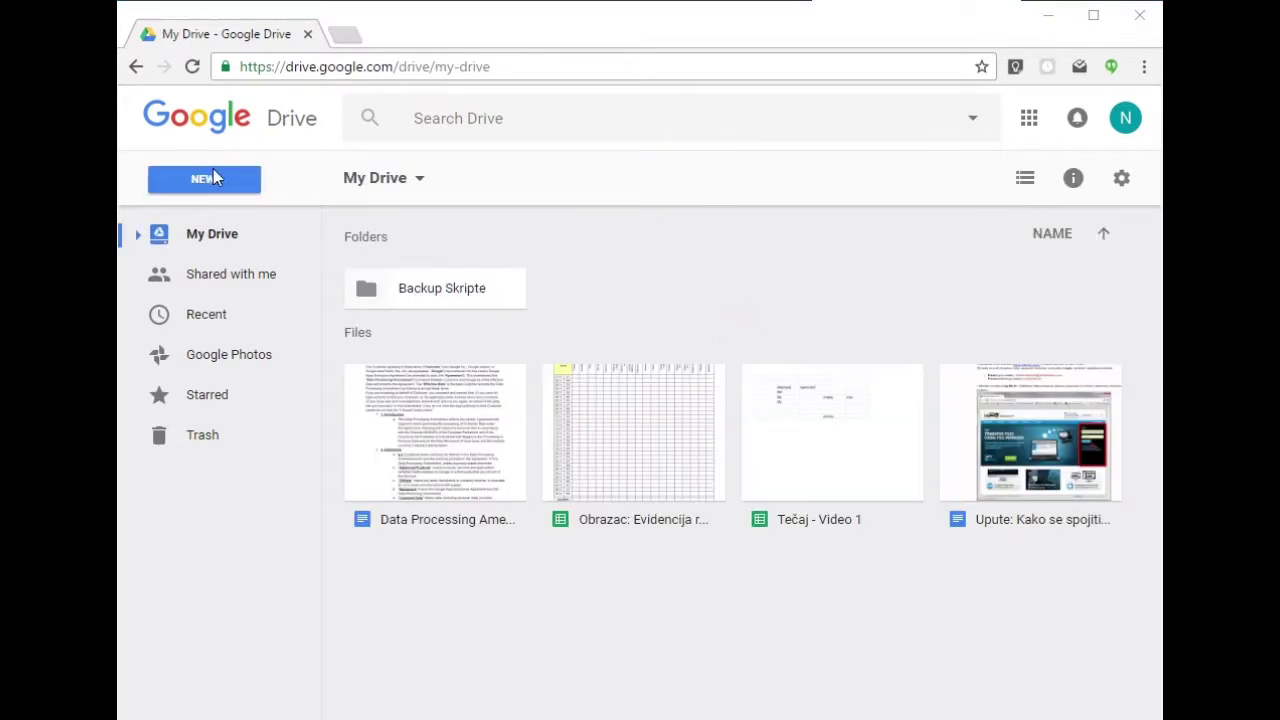
click(214, 186)
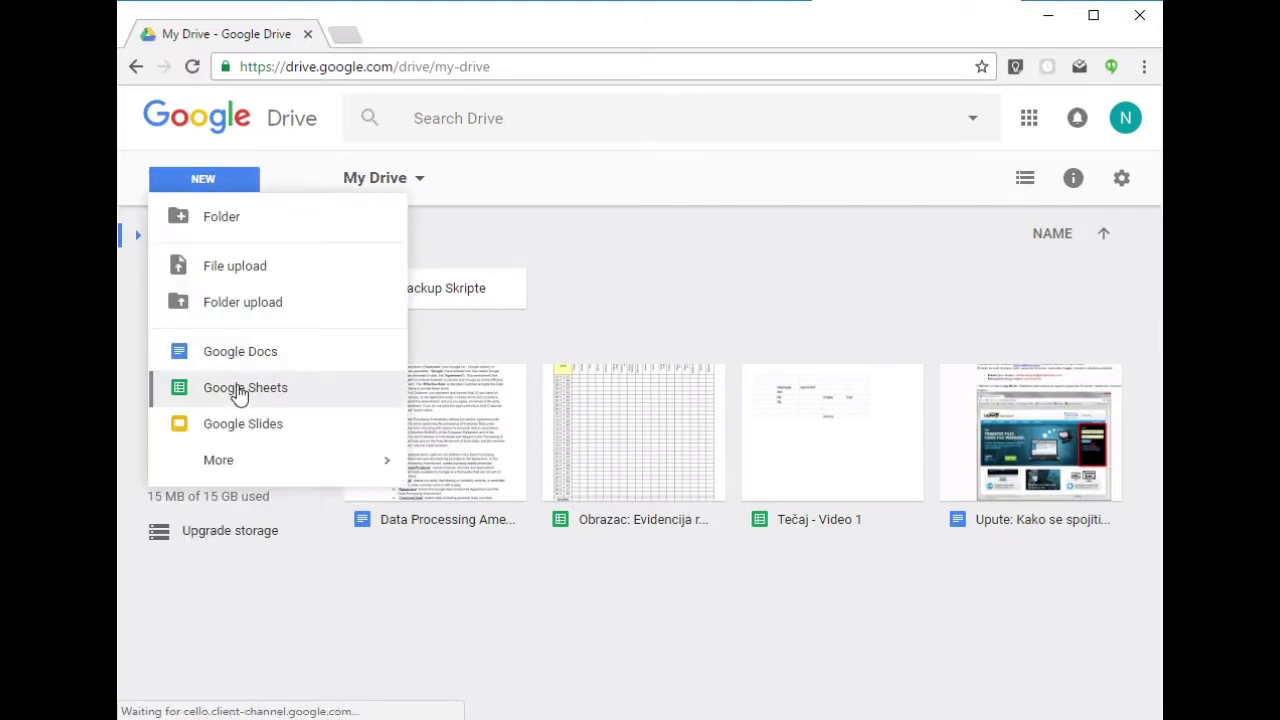
click(238, 391)
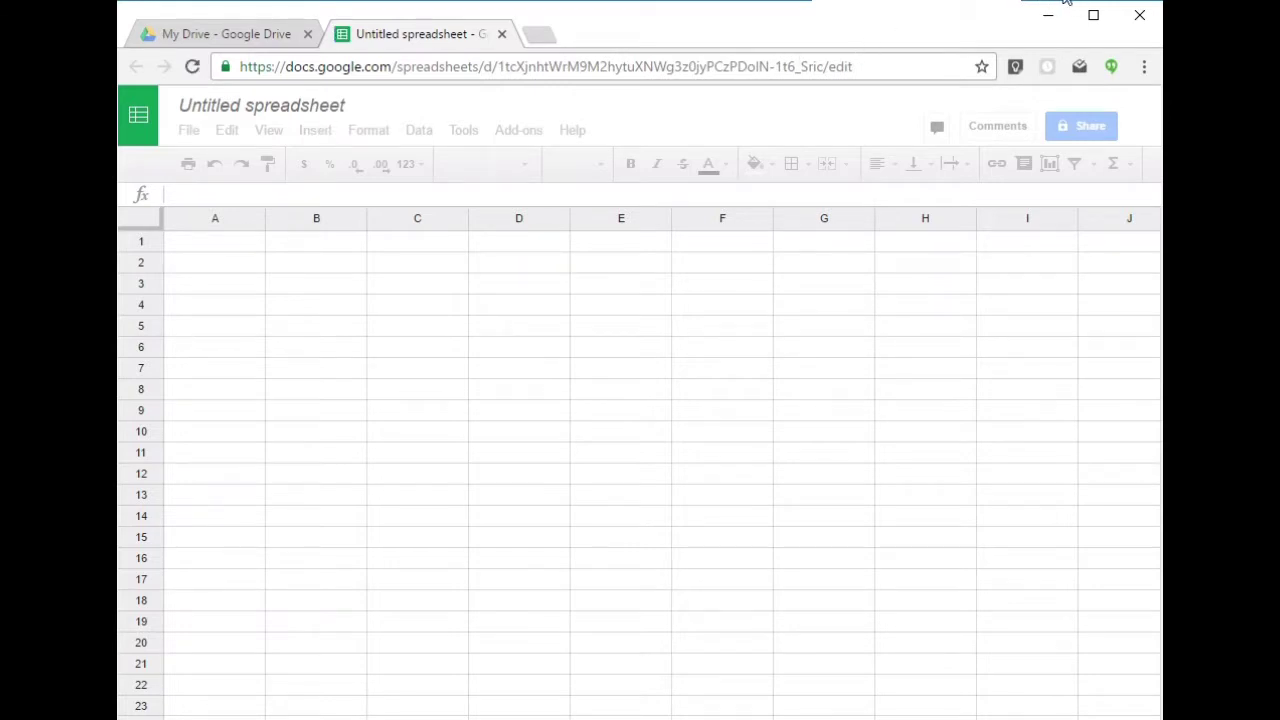
- Annotate the 'Untitled spreadsheet' title and the Working... status for viewers, then clear the marks
mouse_move(171, 100)
mouse_down()
mouse_move(382, 102)
mouse_move(180, 97)
mouse_up()
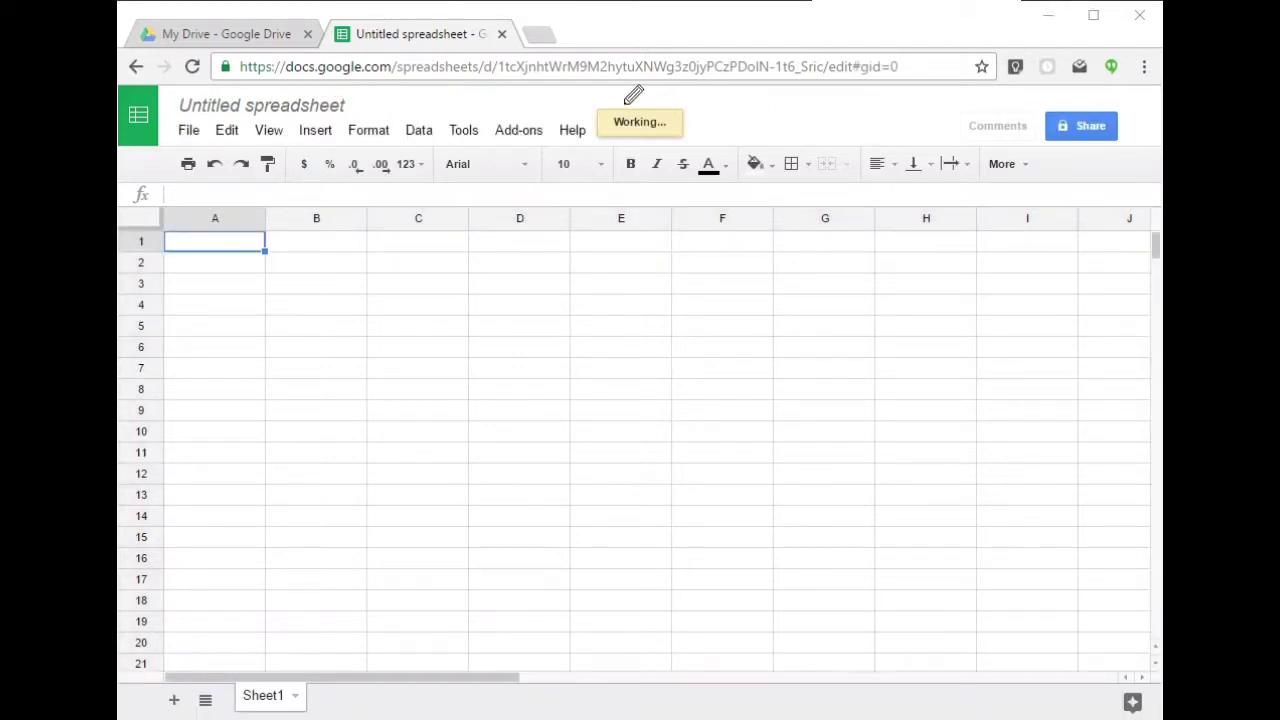
drag(602, 100, 612, 110)
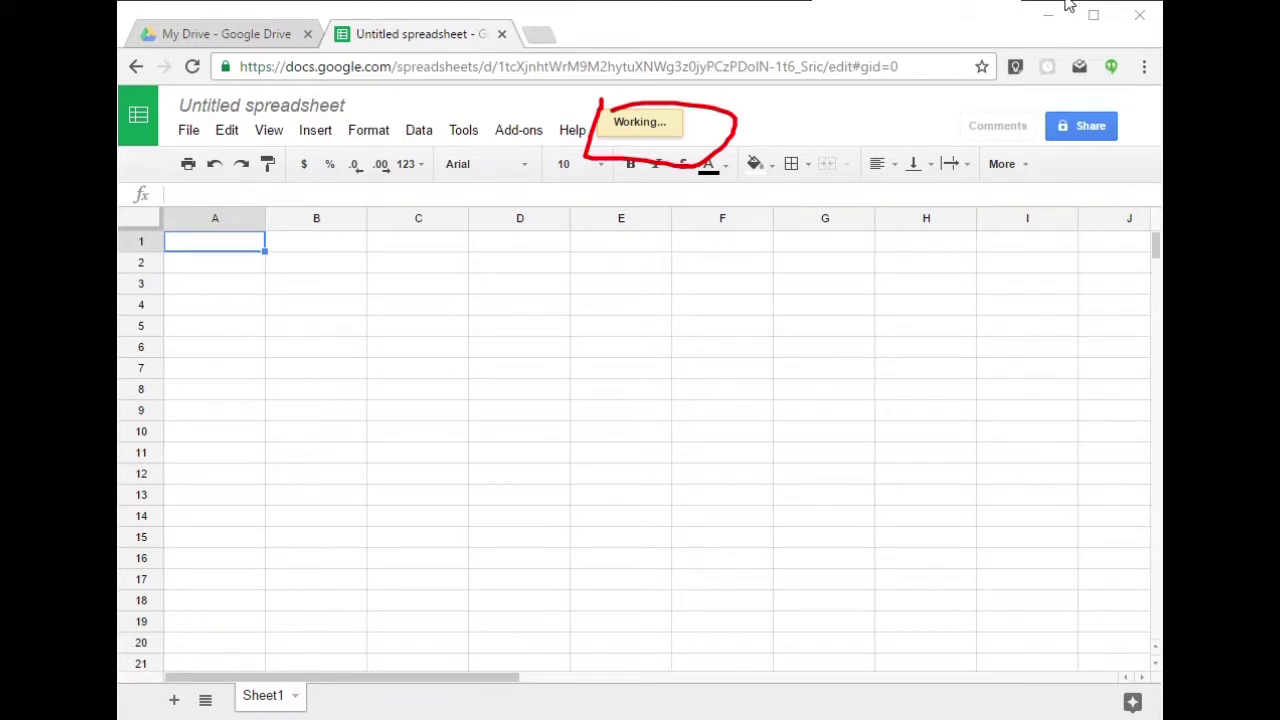
key(Escape)
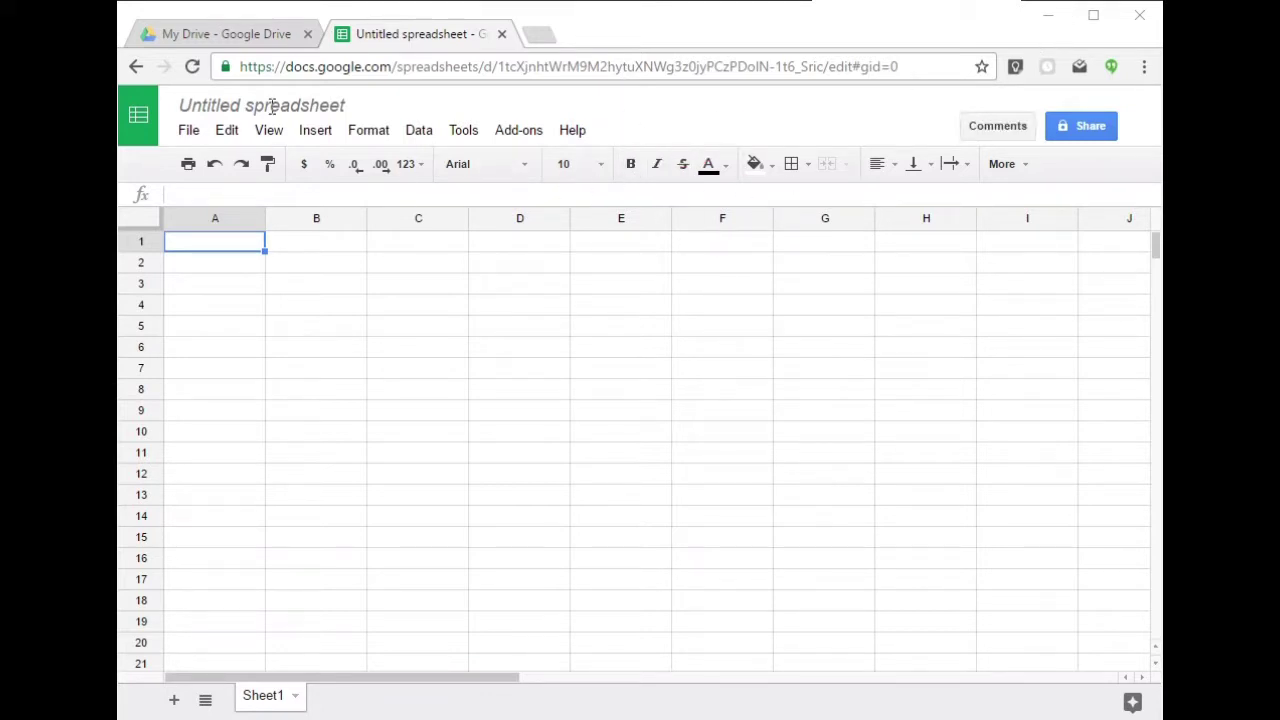
- Rename the spreadsheet to 'Tečaj - Video 3'
click(258, 106)
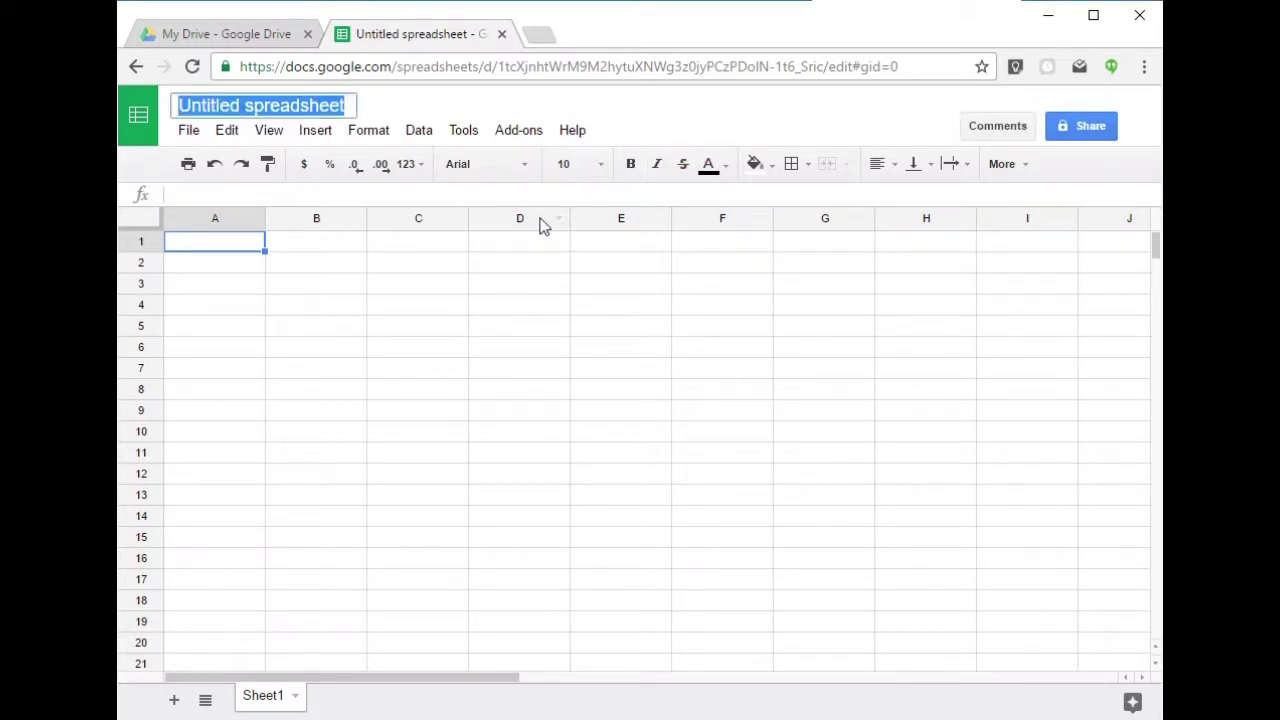
text(Tečaj - Video 3)
key(Return)
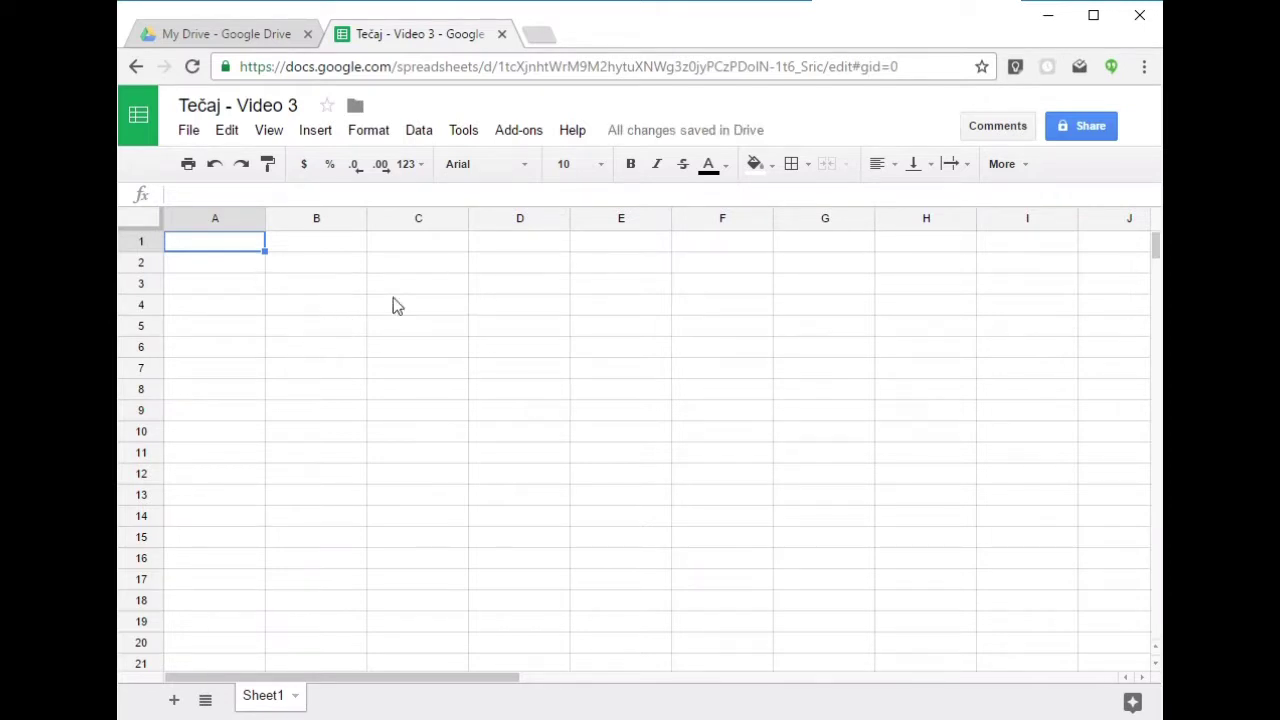
click(346, 326)
mouse_move(227, 240)
mouse_down()
mouse_move(1081, 638)
mouse_move(1030, 598)
mouse_up()
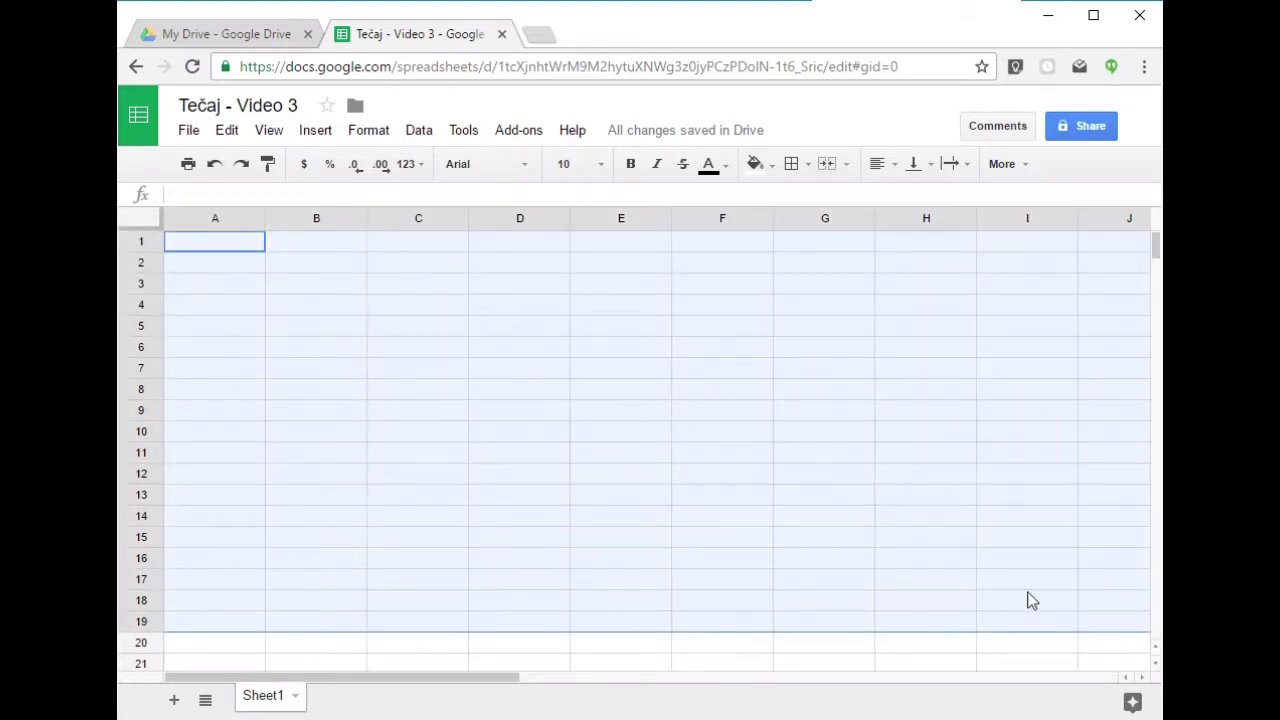
click(296, 262)
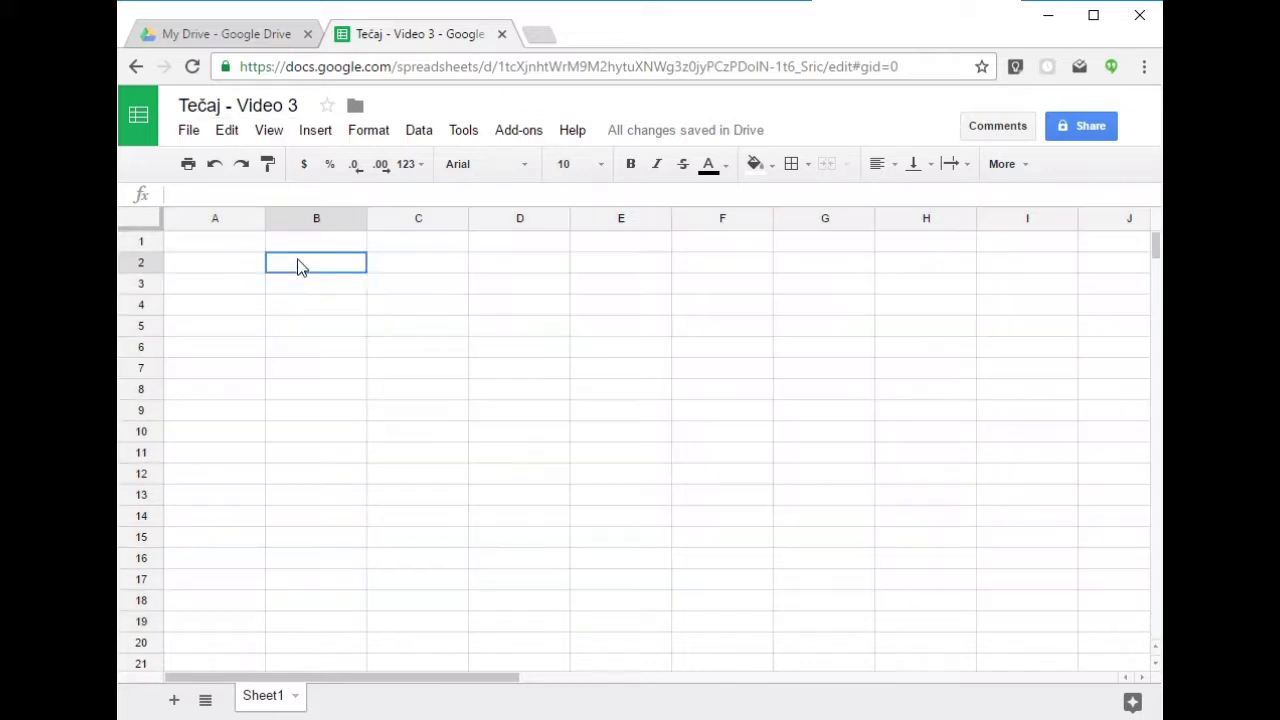
click(320, 348)
click(462, 369)
click(385, 309)
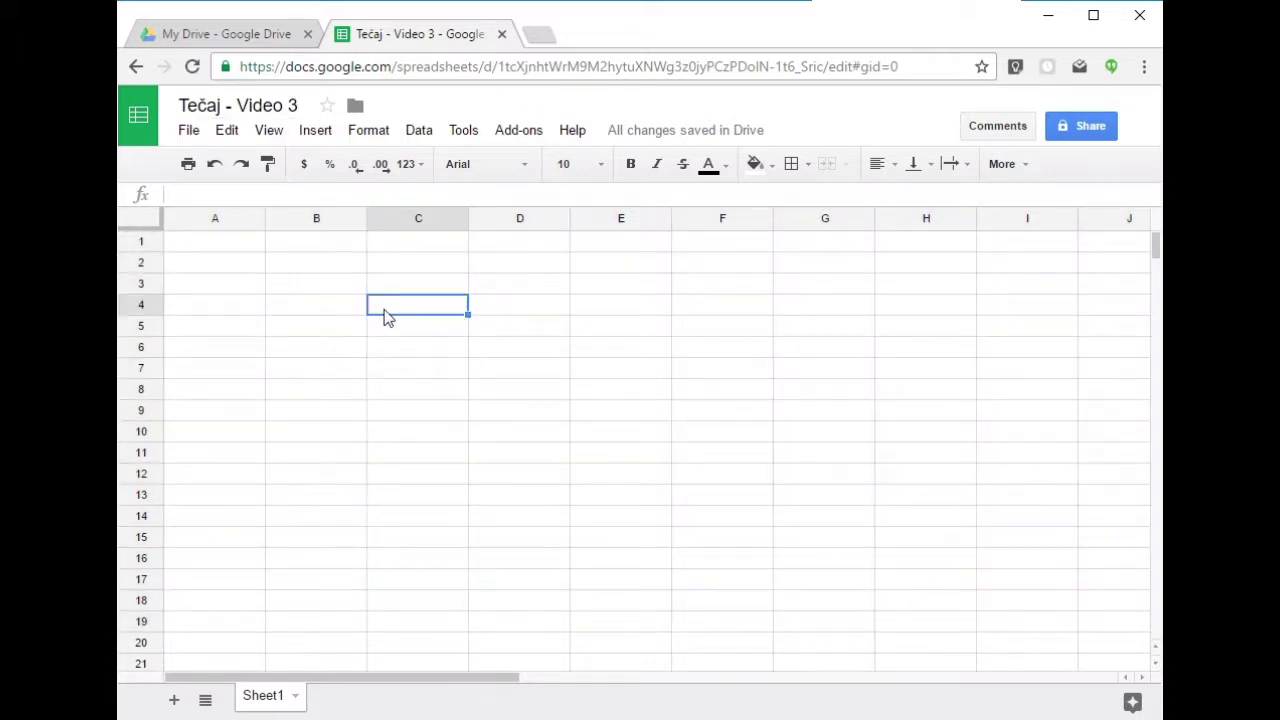
click(298, 264)
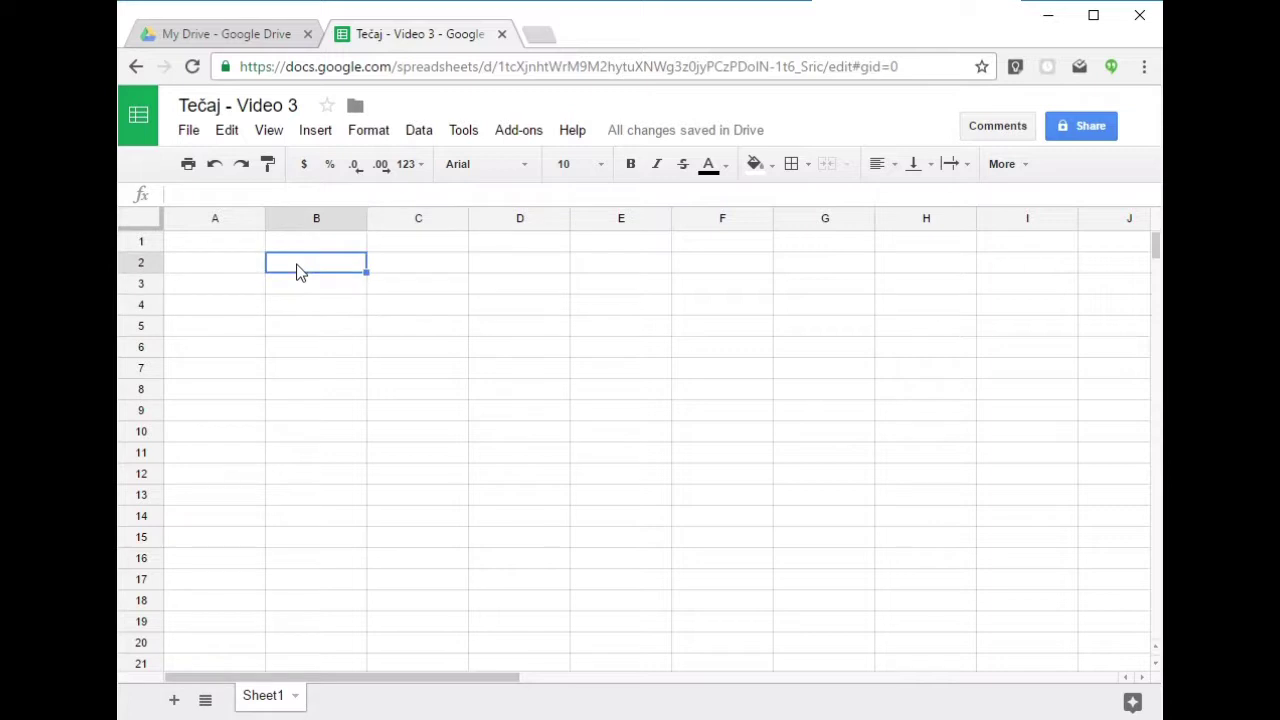
click(516, 290)
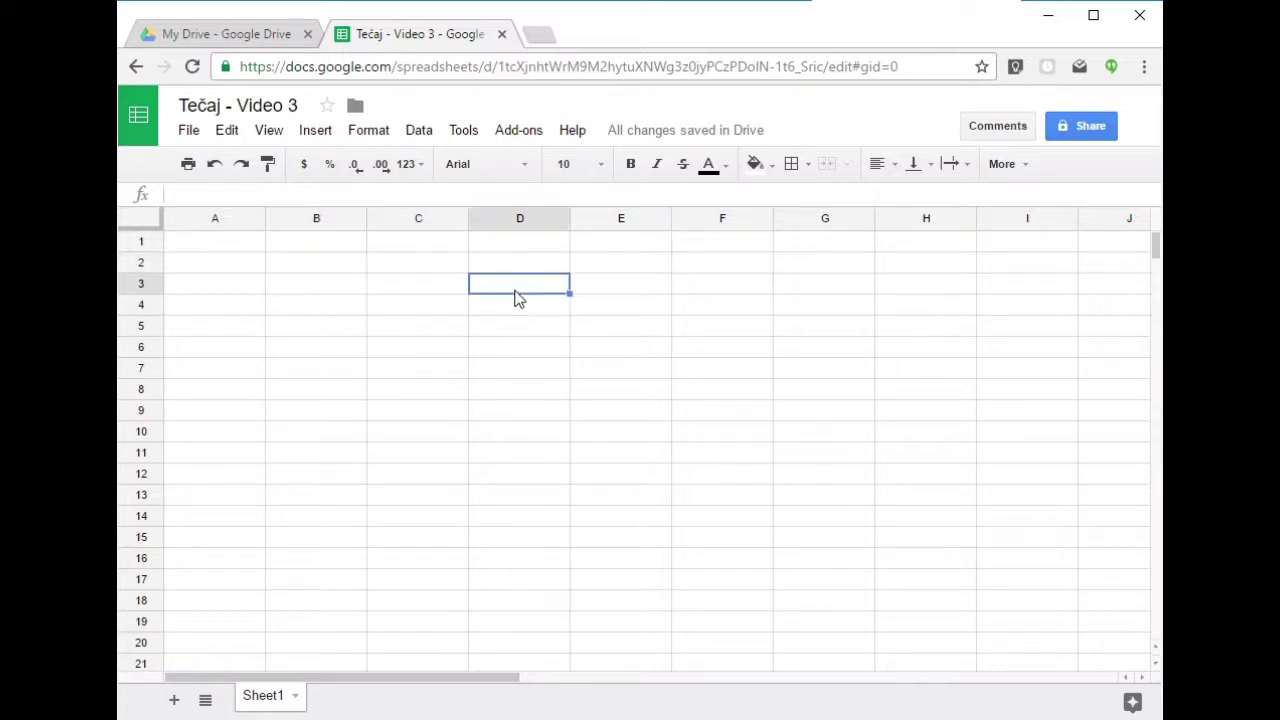
click(304, 291)
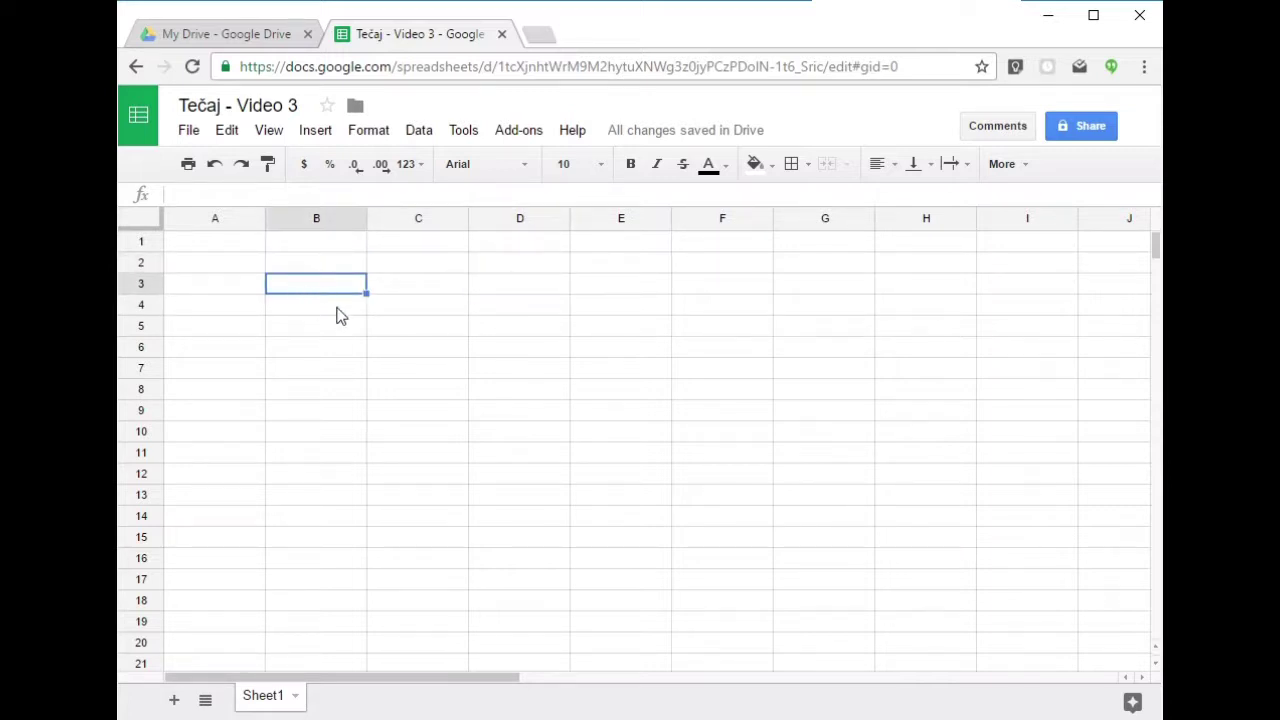
click(420, 308)
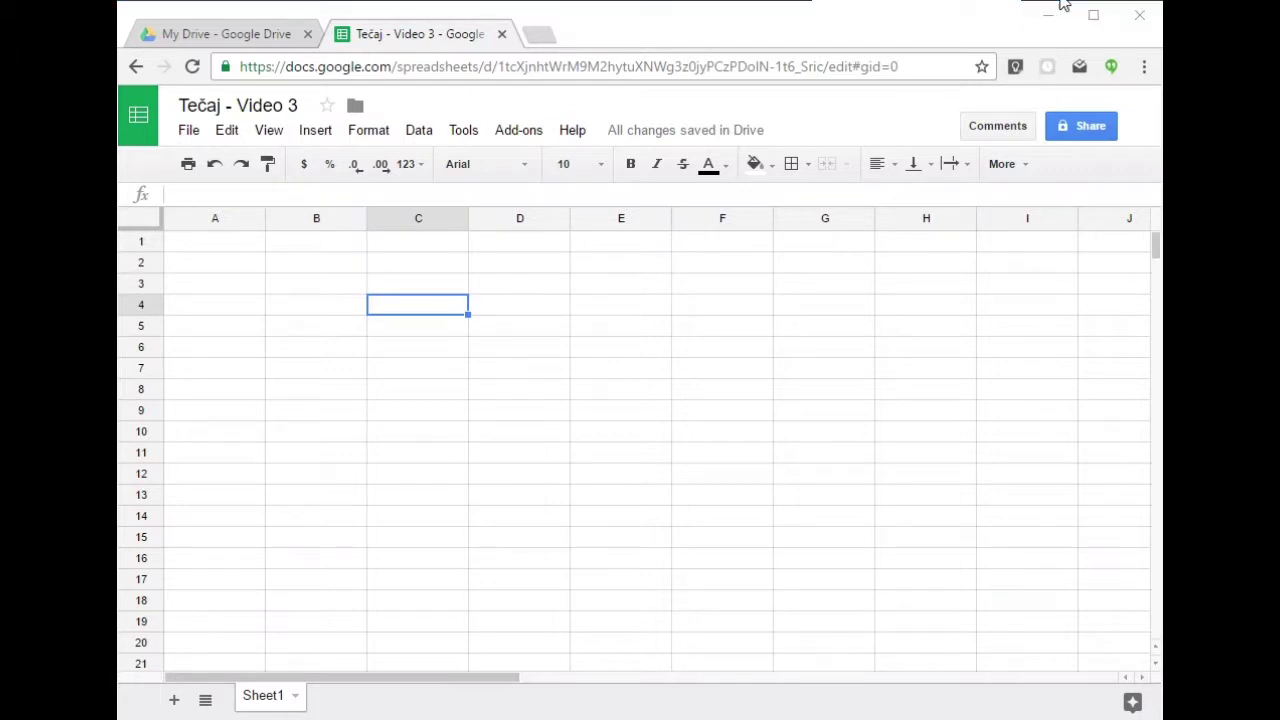
mouse_move(353, 281)
mouse_down()
mouse_move(354, 329)
mouse_move(499, 276)
mouse_move(366, 282)
mouse_up()
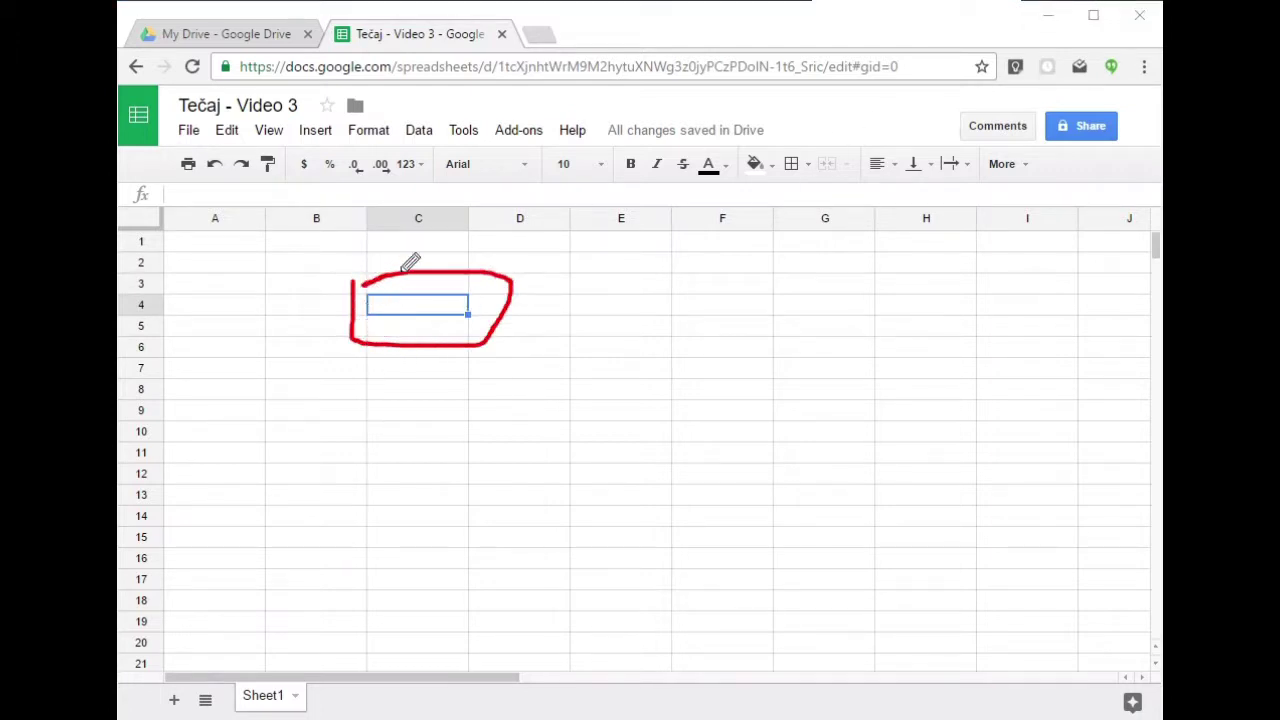
mouse_move(353, 241)
mouse_down()
mouse_move(479, 240)
mouse_move(353, 244)
mouse_up()
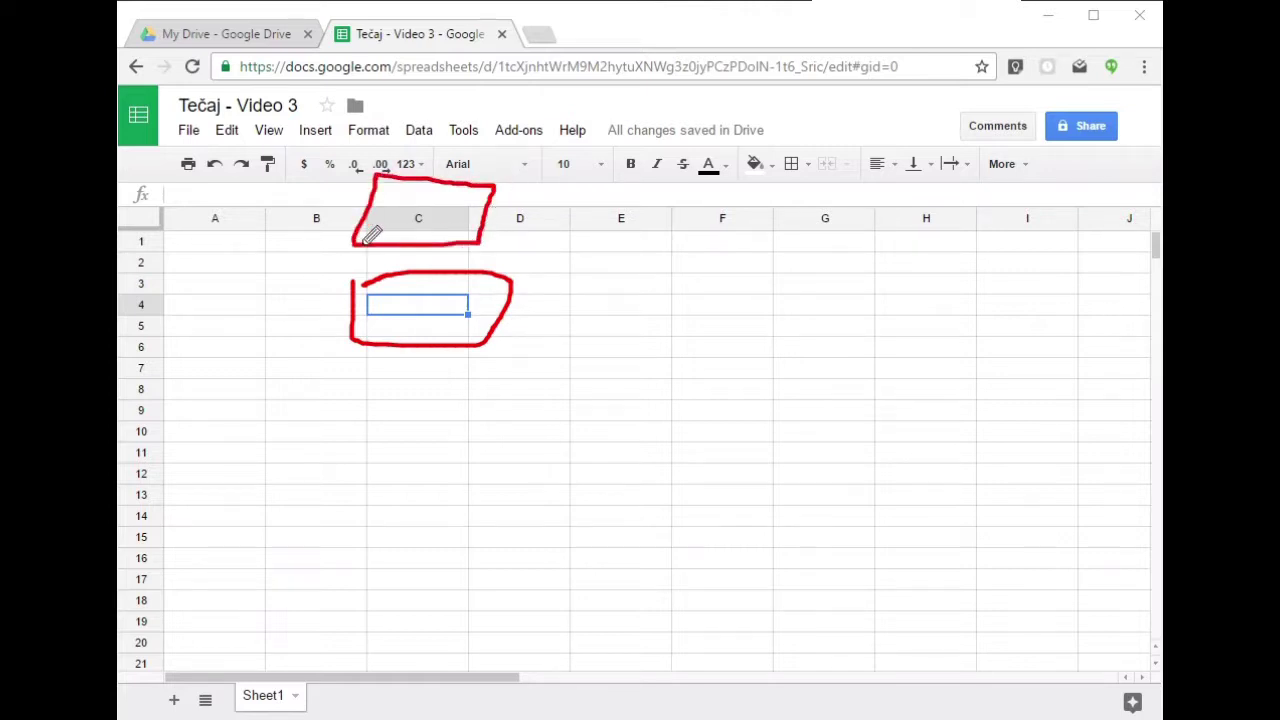
mouse_move(428, 152)
mouse_down()
mouse_move(419, 205)
mouse_move(428, 195)
mouse_up()
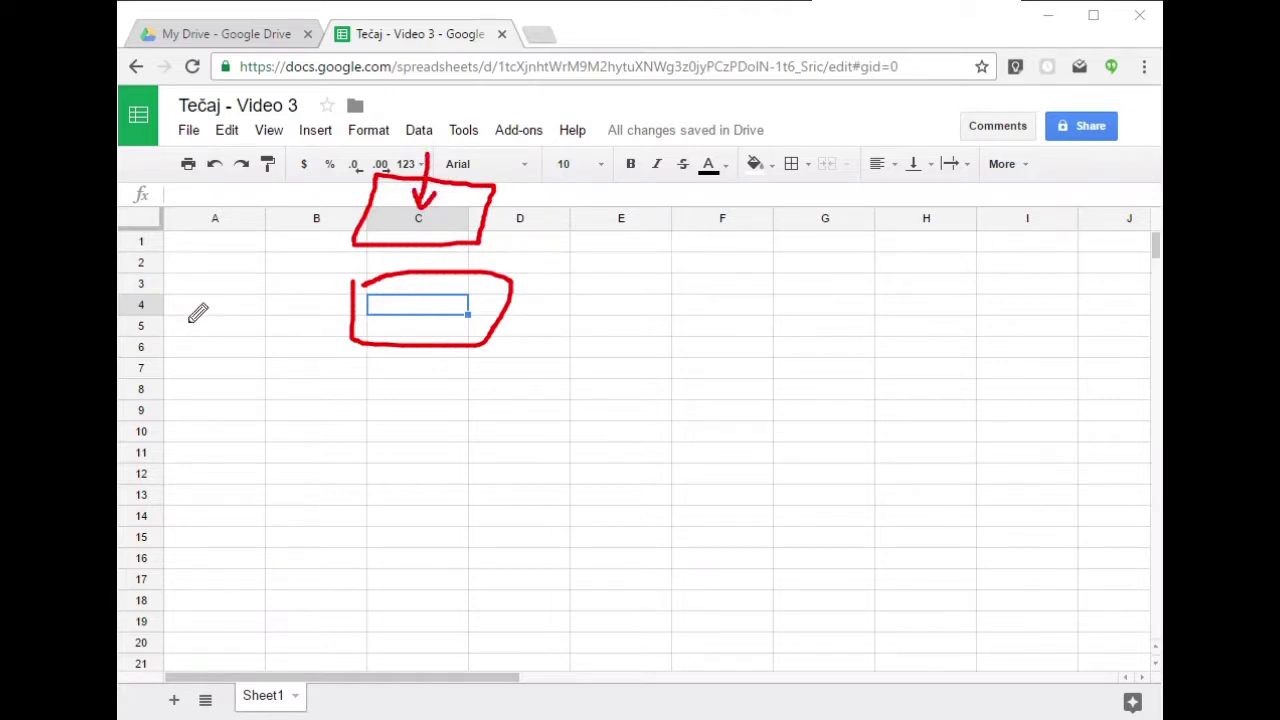
mouse_move(222, 304)
mouse_down()
mouse_move(185, 304)
mouse_move(192, 318)
mouse_up()
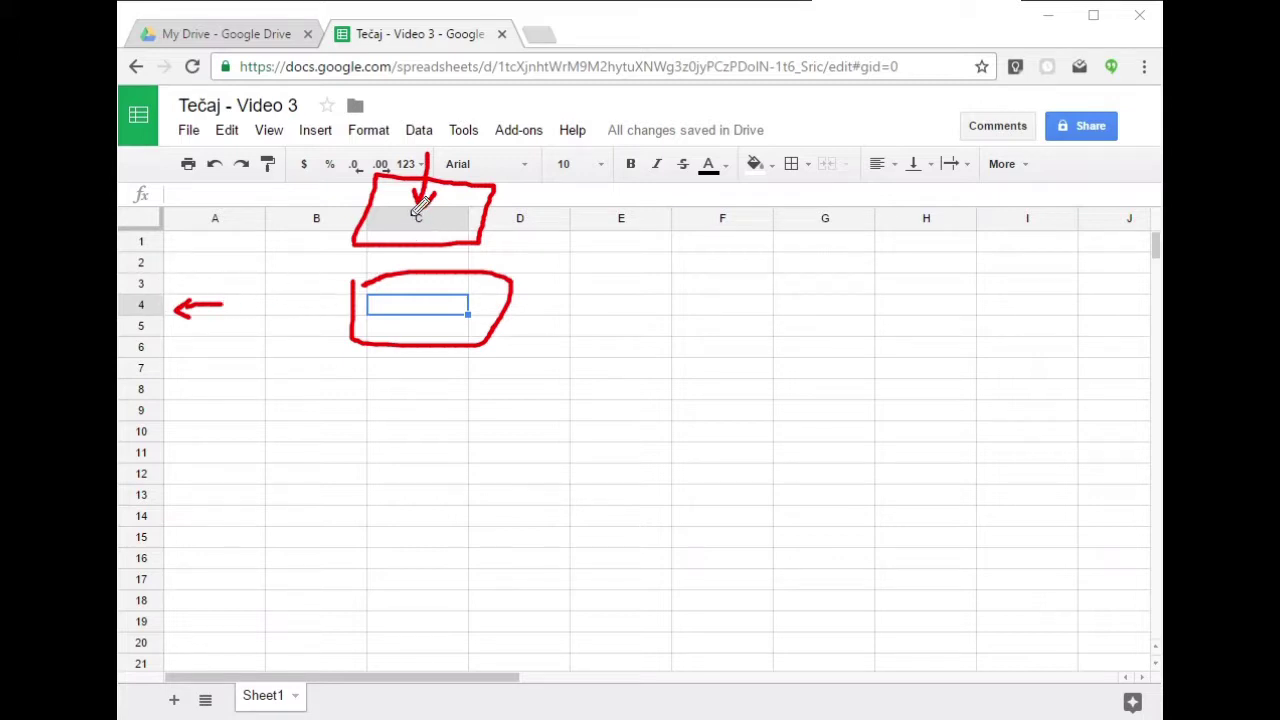
key(Escape)
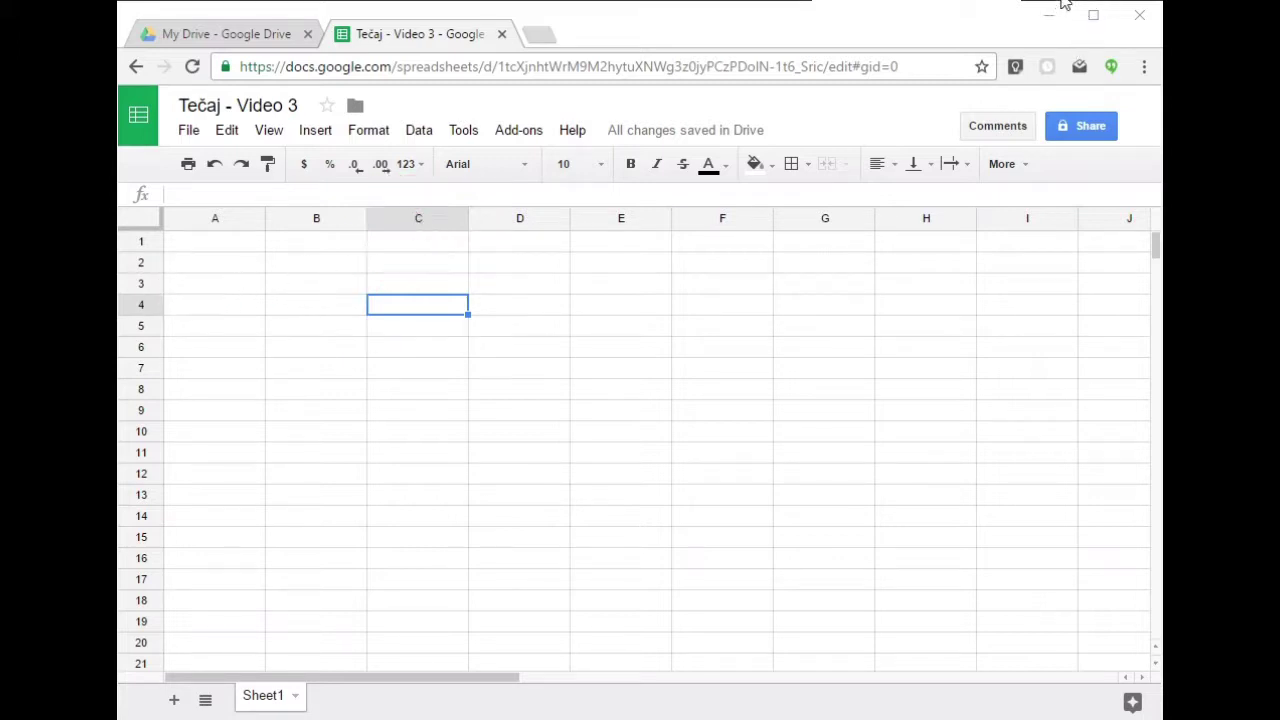
drag(212, 204, 224, 197)
drag(303, 204, 322, 197)
mouse_move(400, 207)
mouse_down()
mouse_move(413, 216)
mouse_move(434, 194)
mouse_up()
mouse_move(172, 232)
mouse_down()
mouse_move(165, 224)
mouse_move(166, 252)
mouse_up()
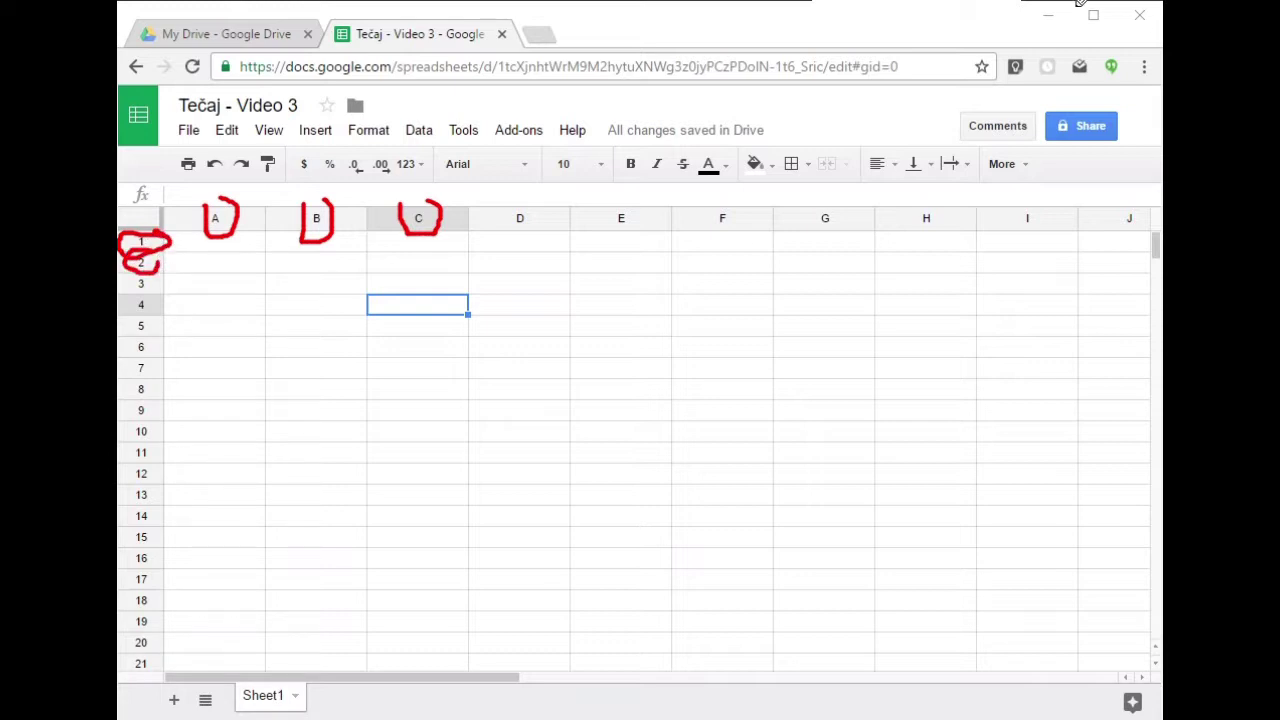
key(Escape)
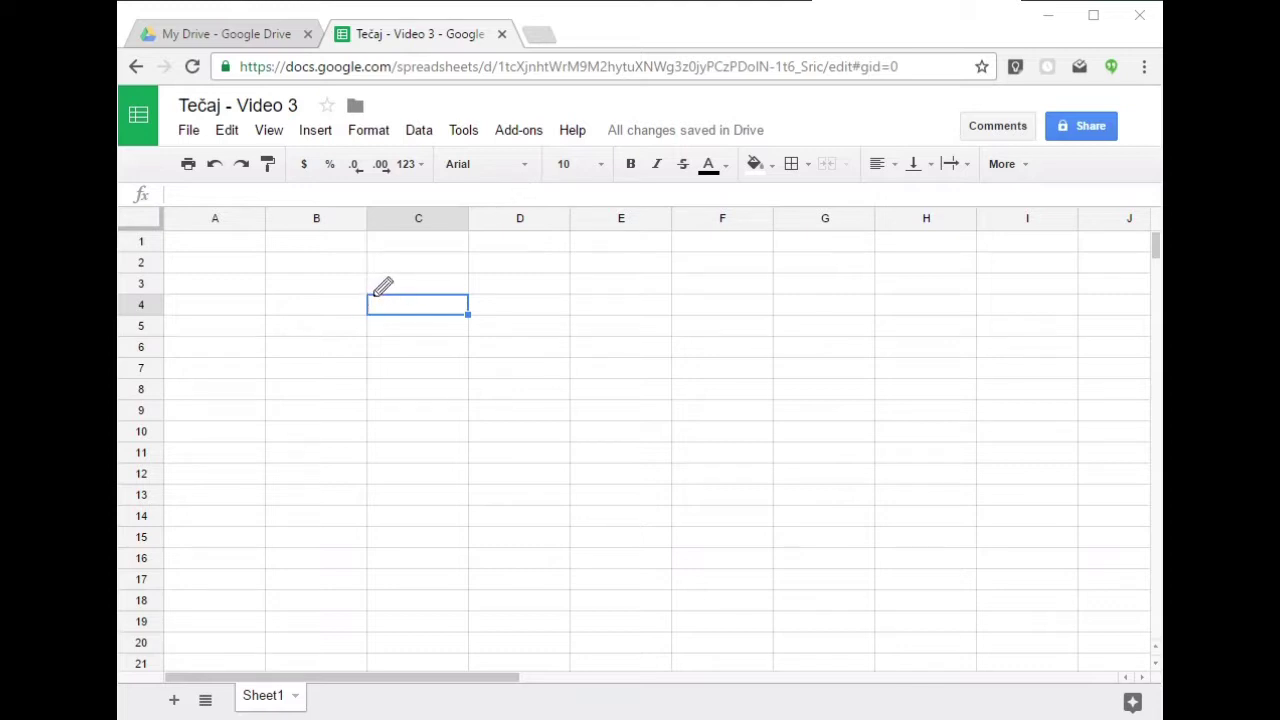
mouse_move(414, 297)
mouse_down()
mouse_move(412, 311)
mouse_move(458, 310)
mouse_move(439, 322)
mouse_up()
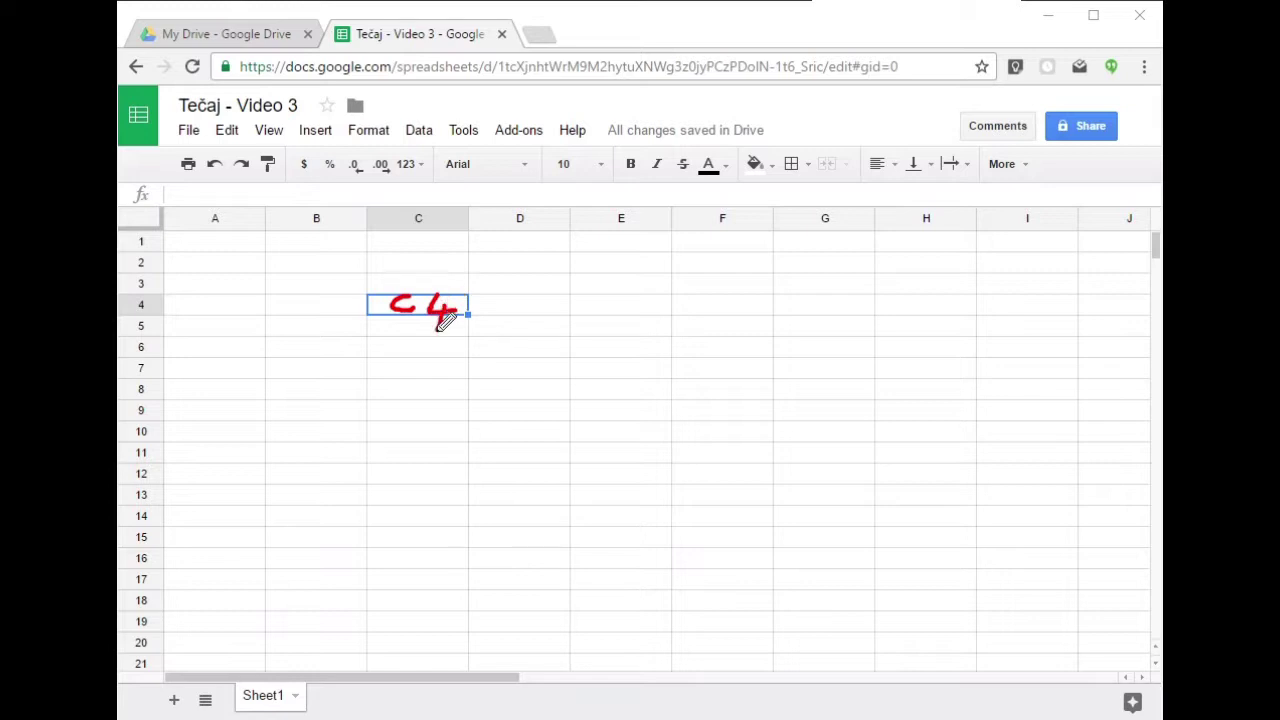
mouse_move(414, 182)
mouse_down()
mouse_move(413, 223)
mouse_move(431, 210)
mouse_up()
drag(158, 305, 240, 311)
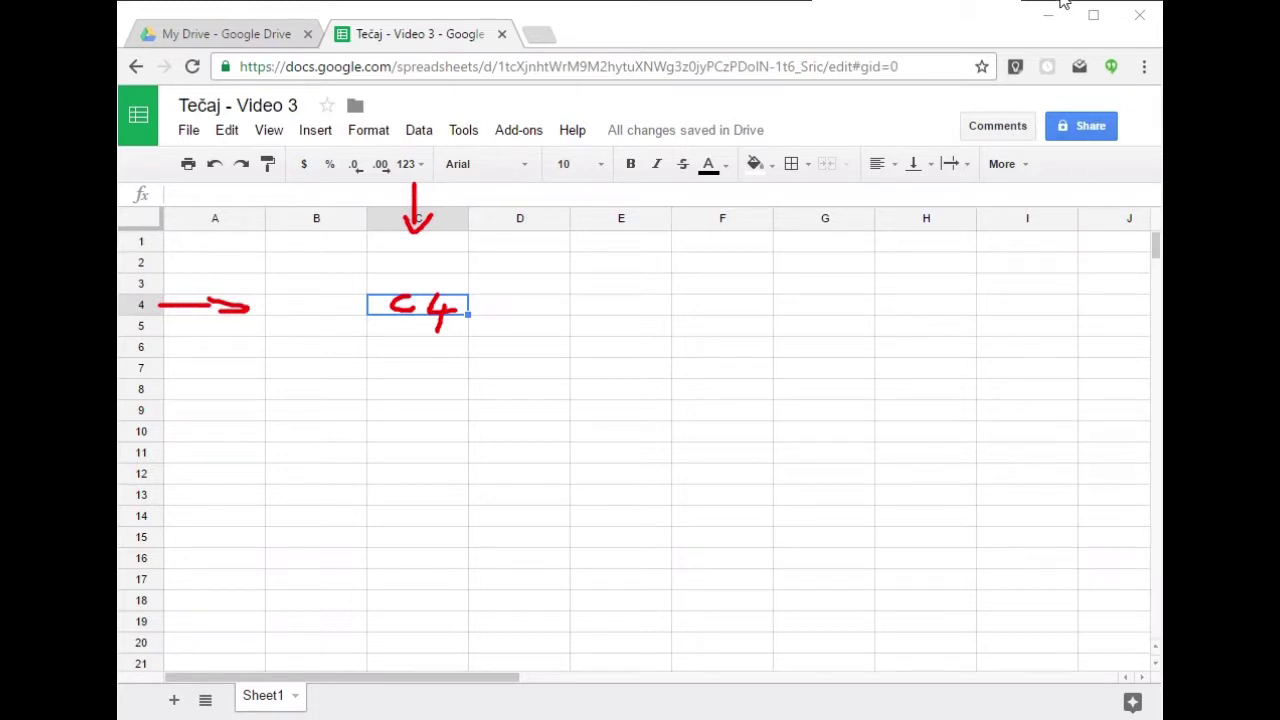
key(Escape)
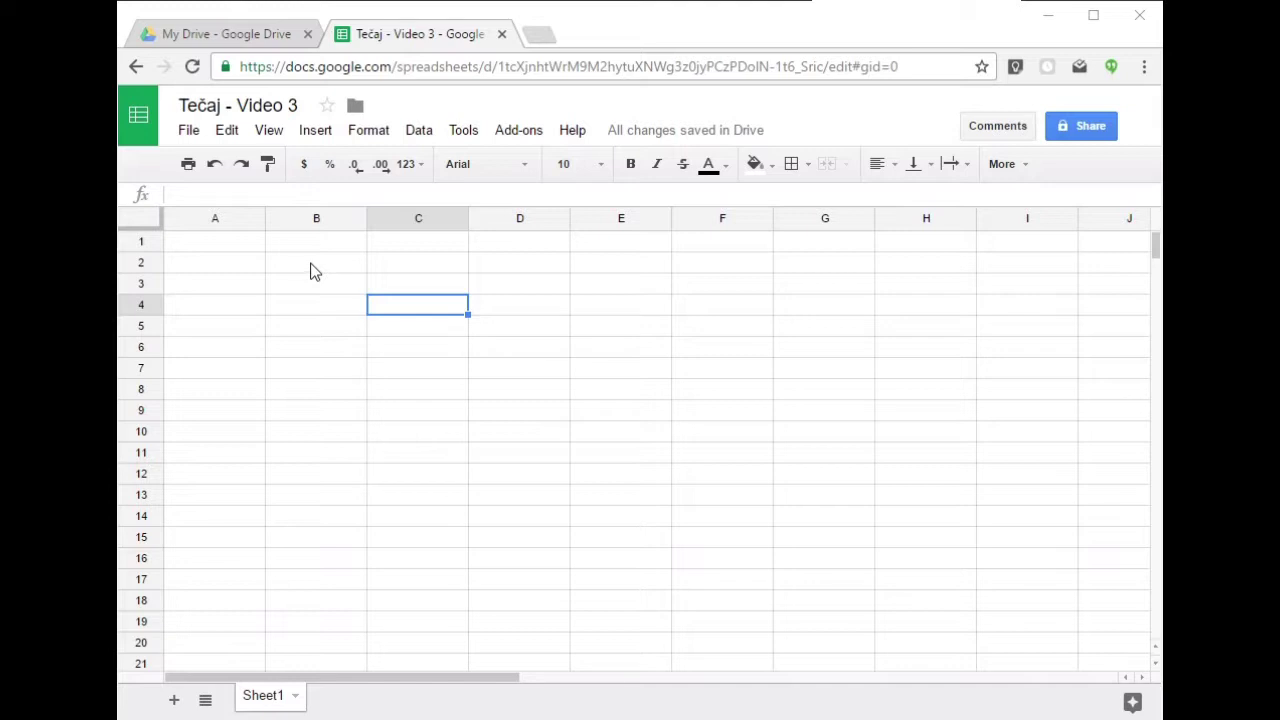
mouse_move(316, 218)
click(308, 264)
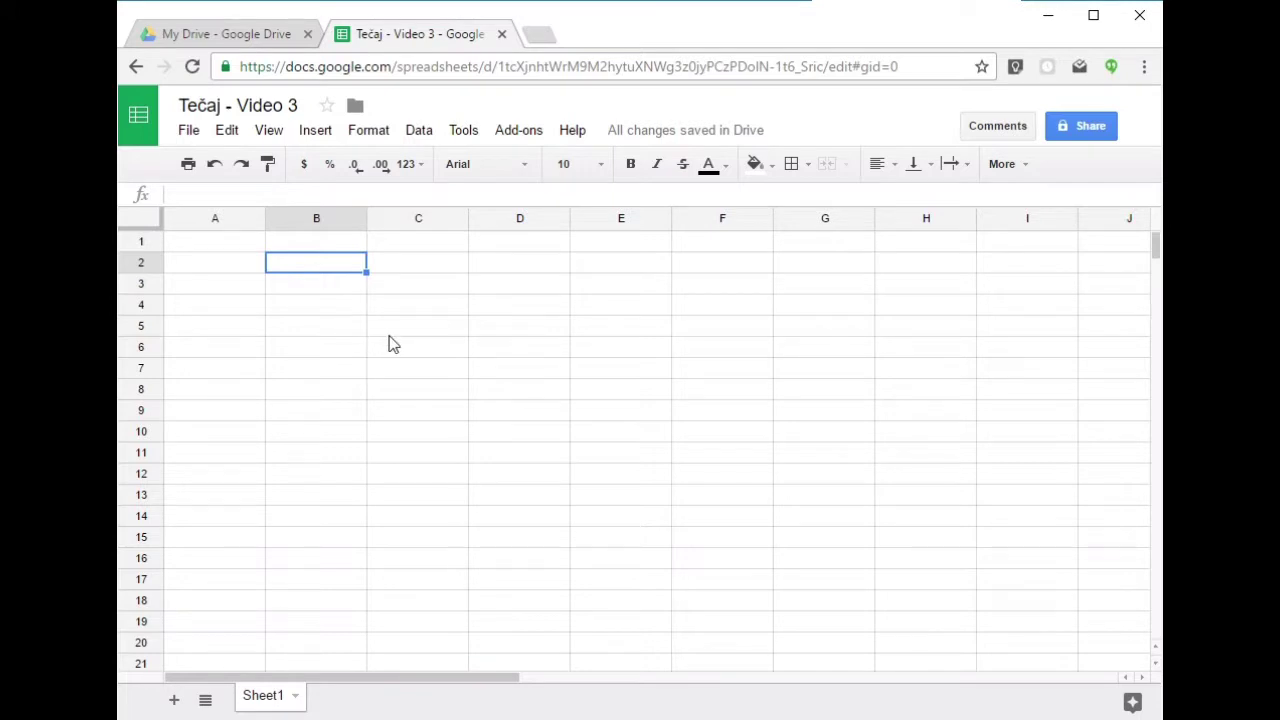
text(počinjem tipkati )
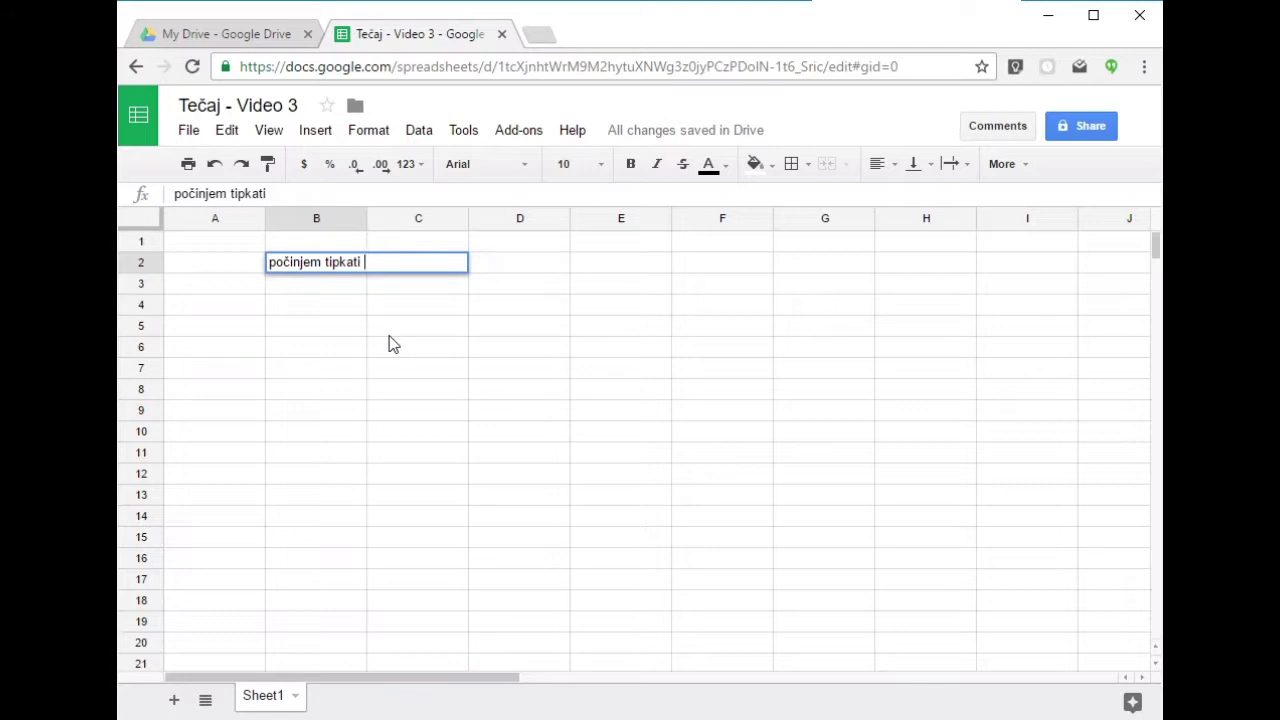
text(wfigs)
text(liuhwergiuewrgiuhegiuhegiuewhgewiughewiuh)
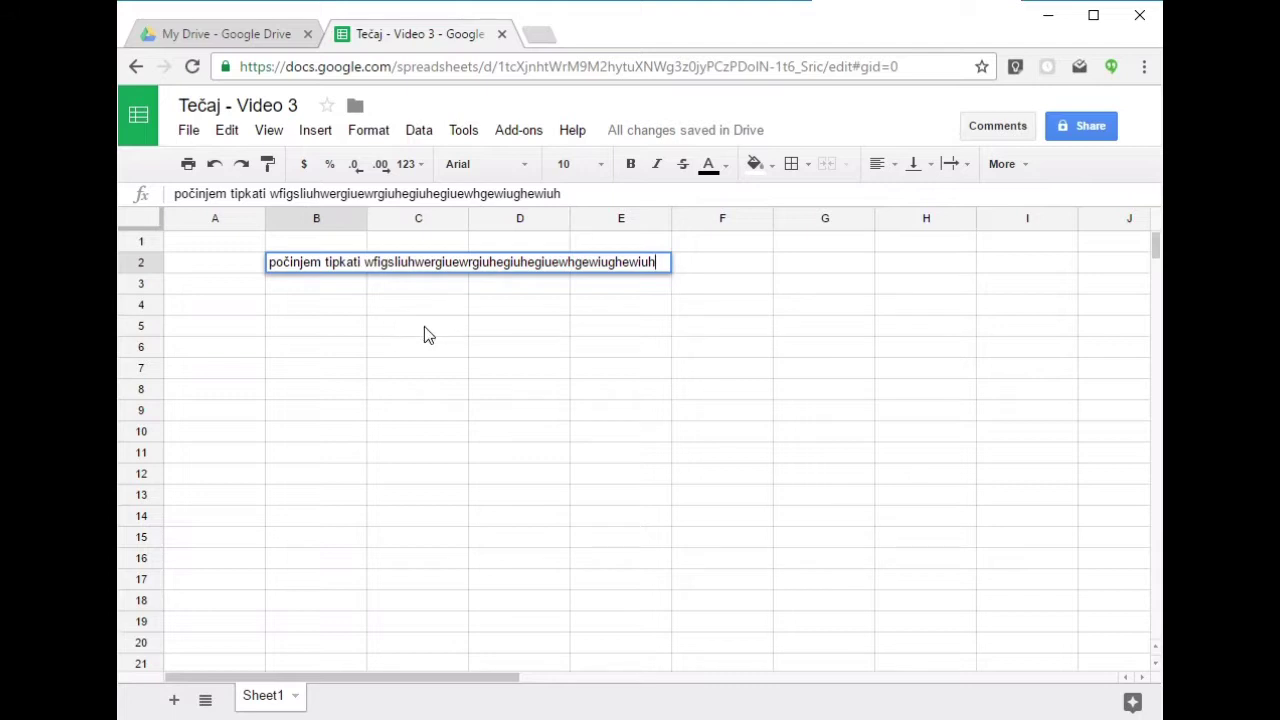
click(418, 352)
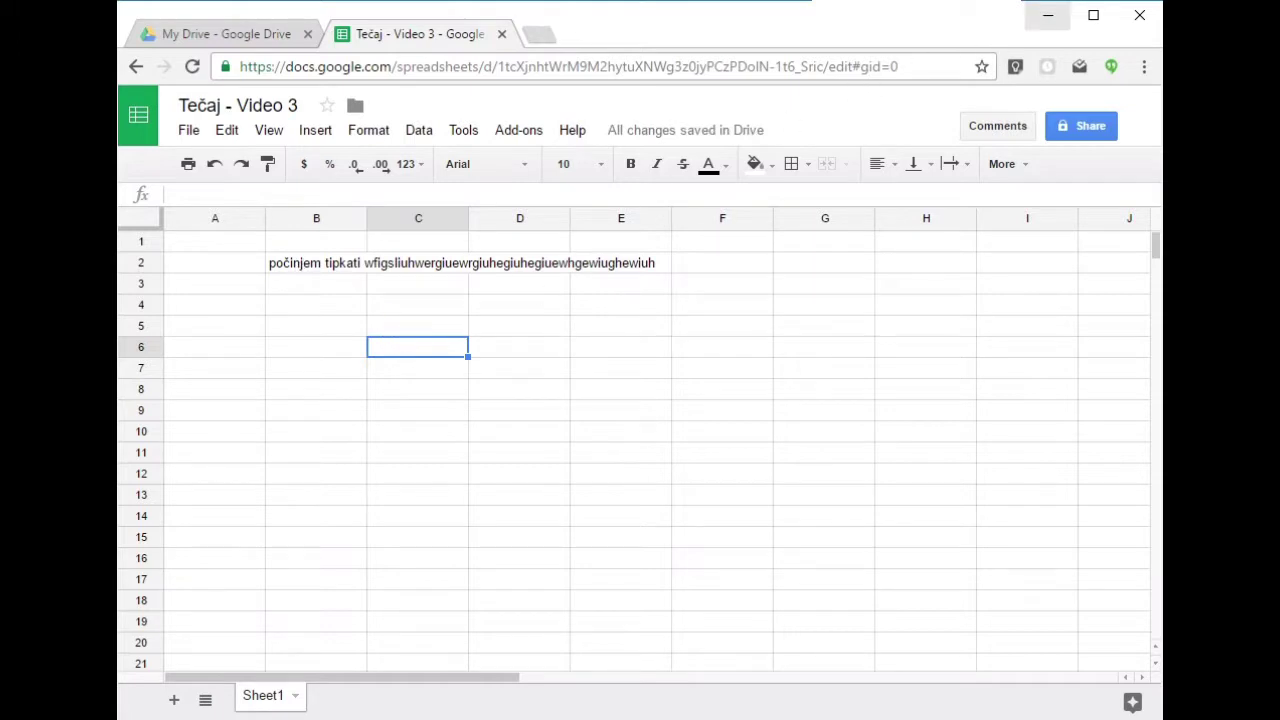
drag(262, 248, 290, 274)
drag(357, 333, 392, 368)
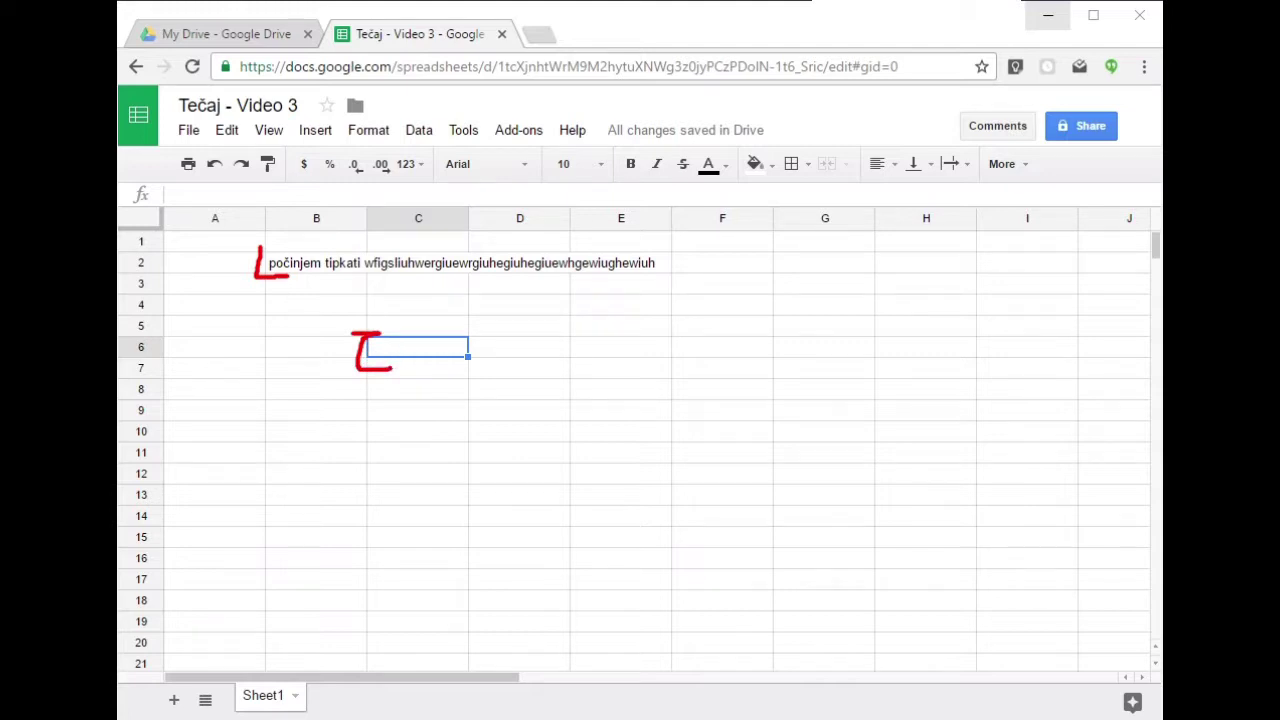
key(e)
mouse_move(338, 252)
mouse_down()
mouse_move(585, 277)
mouse_move(337, 240)
mouse_up()
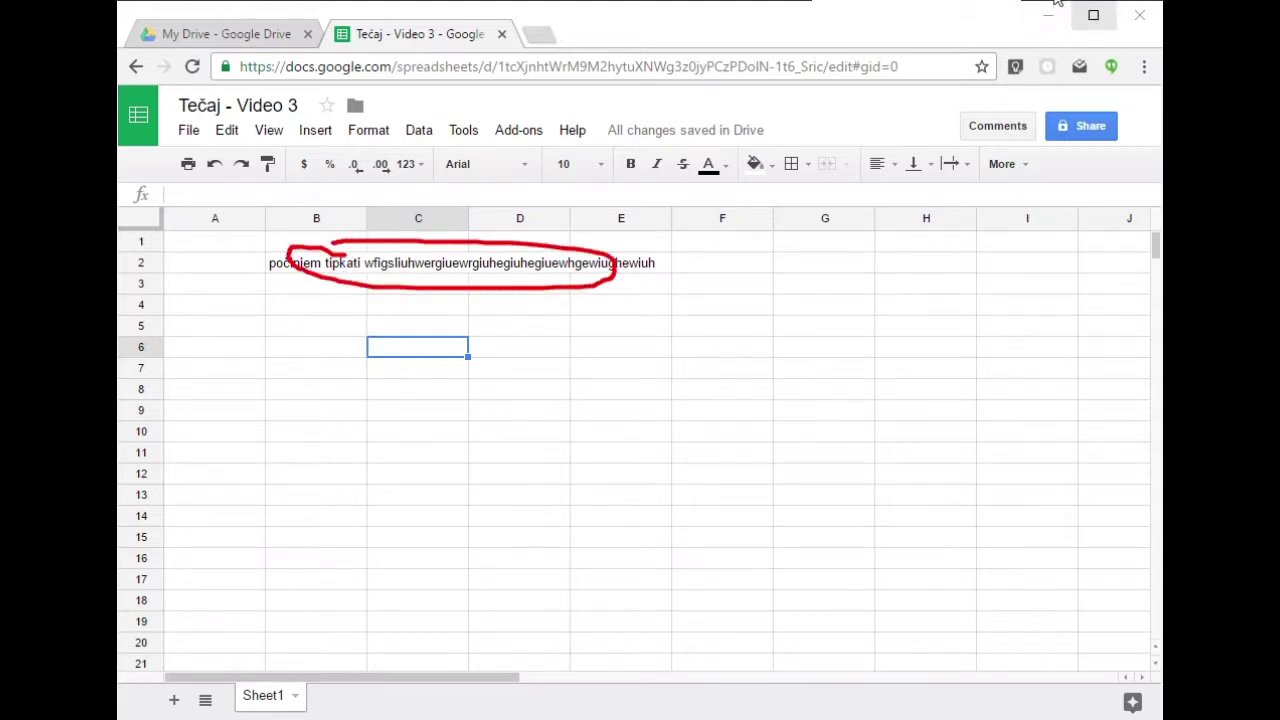
key(e)
click(325, 313)
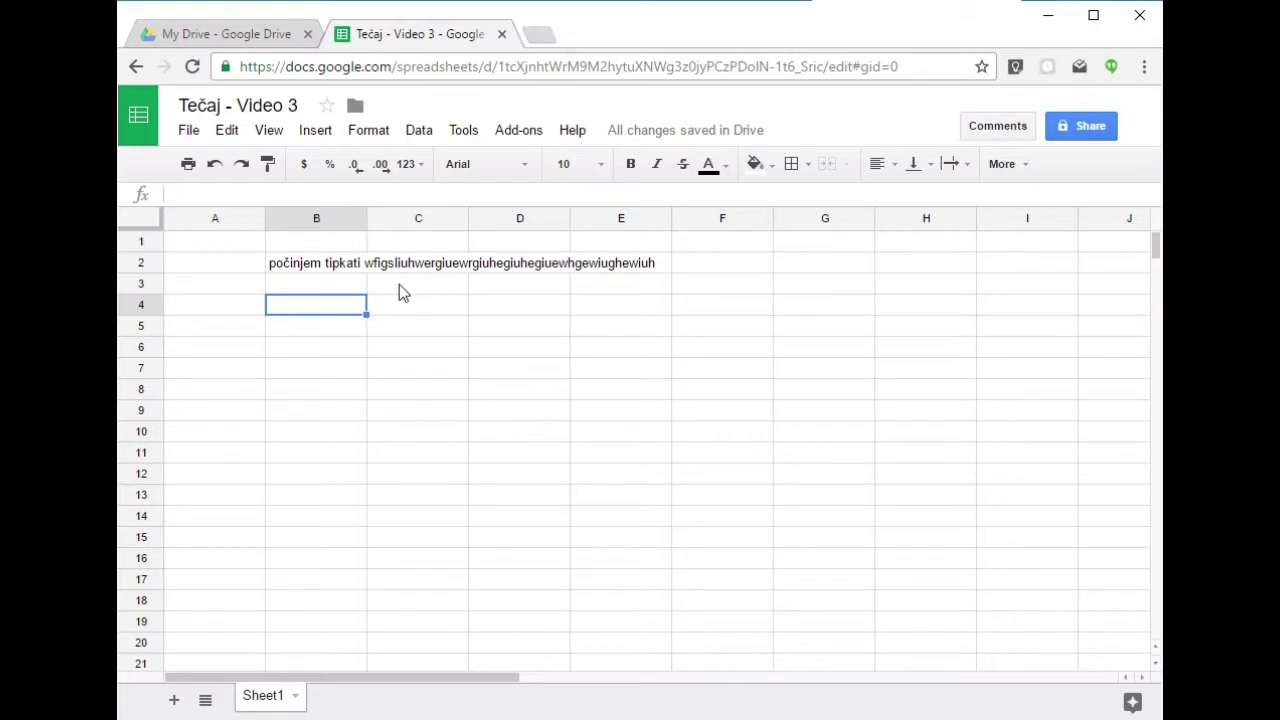
text(fwewrlgkhejwrgklhjgkwehg)
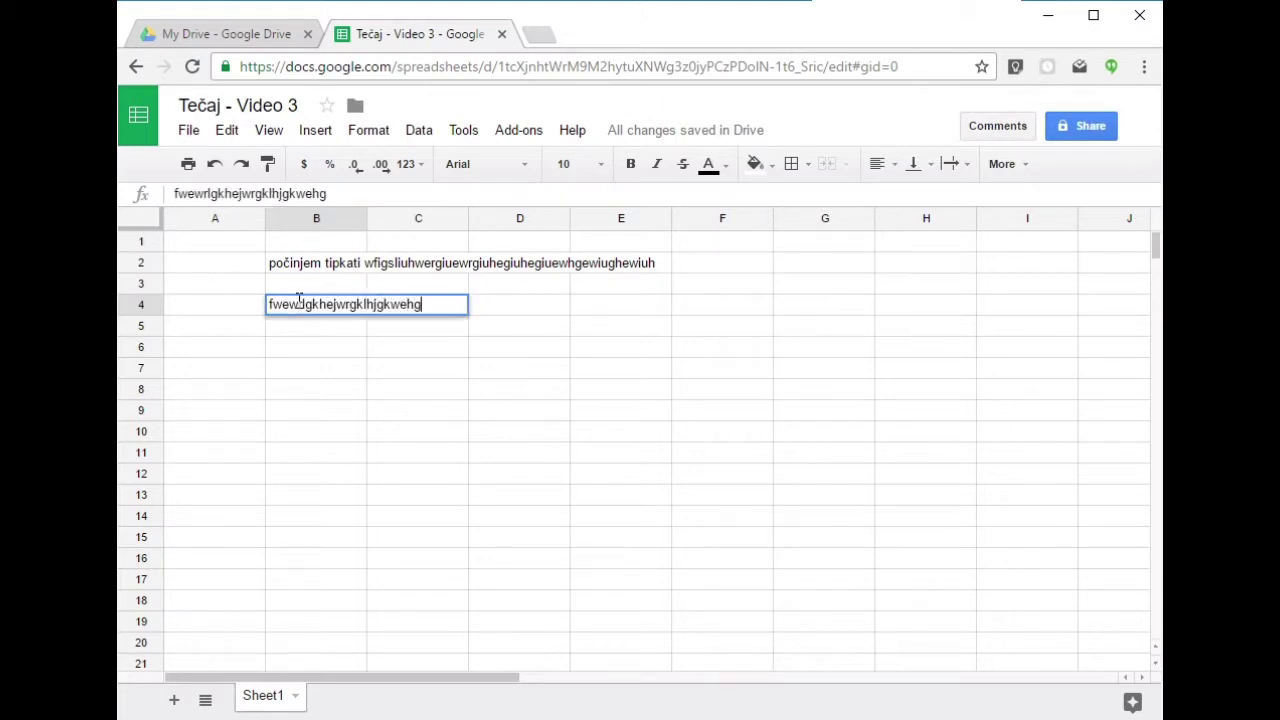
text(ewhgewgliuhewgiu)
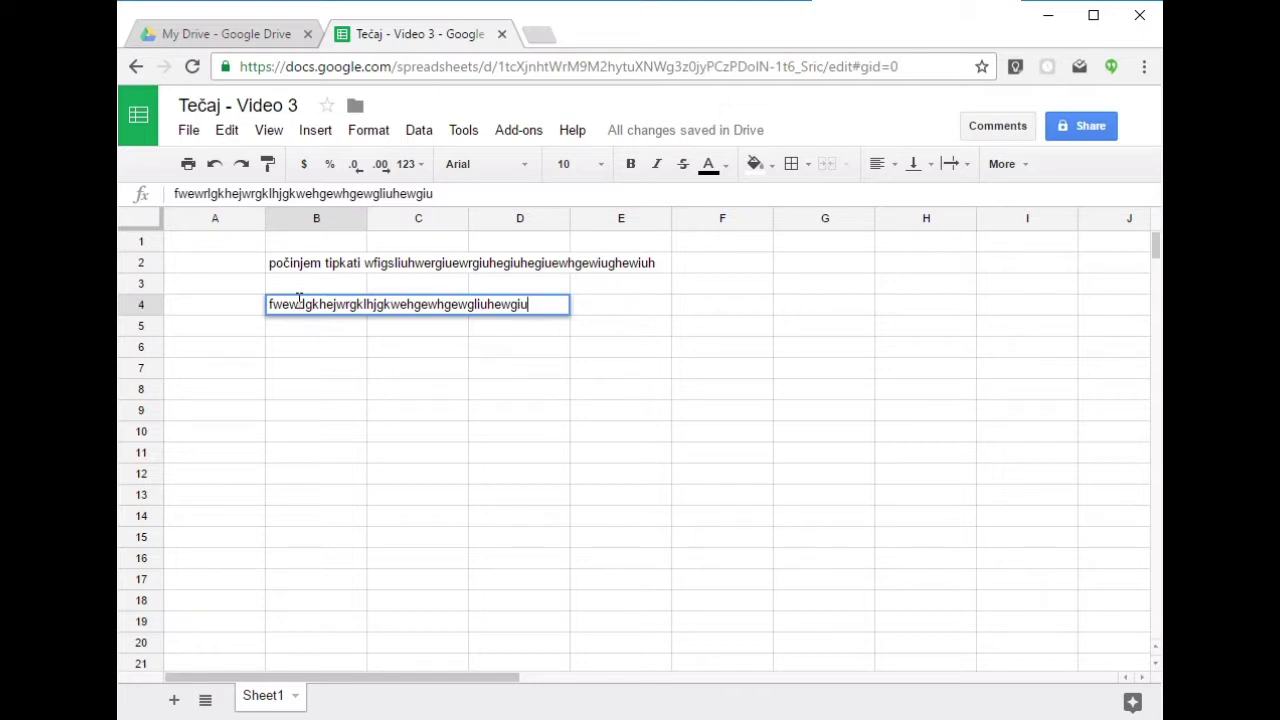
key(Escape)
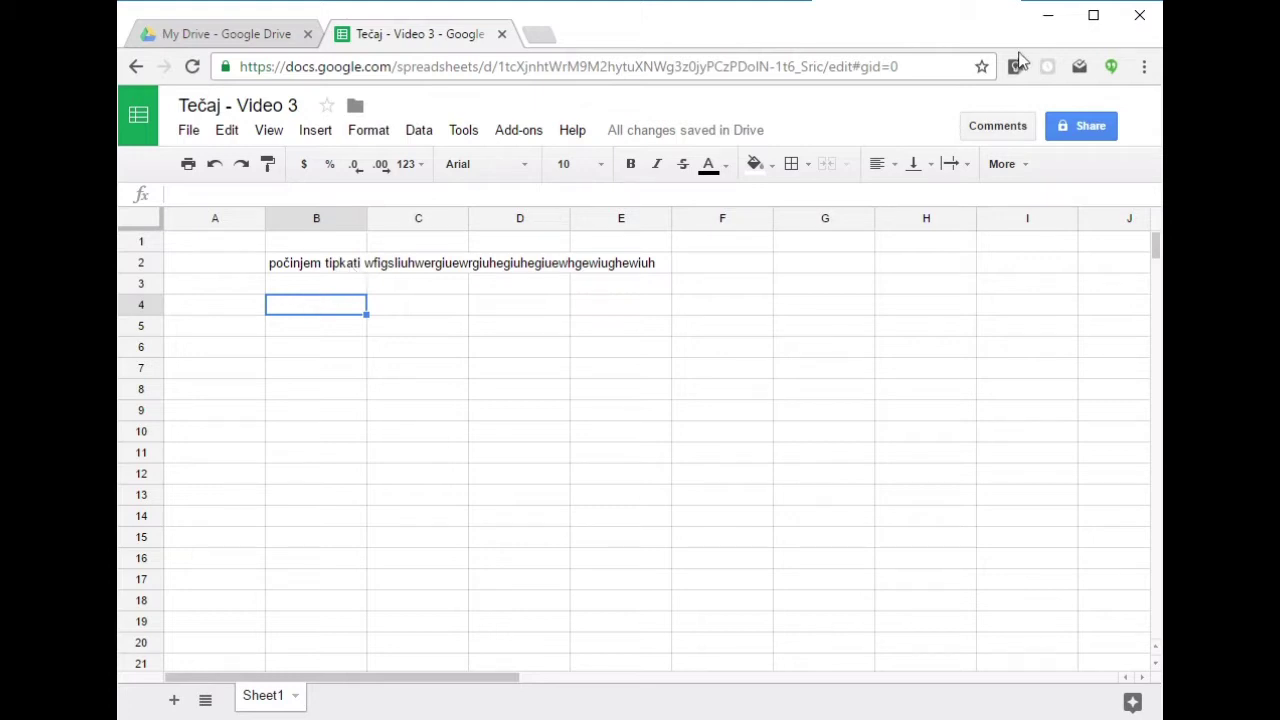
click(333, 354)
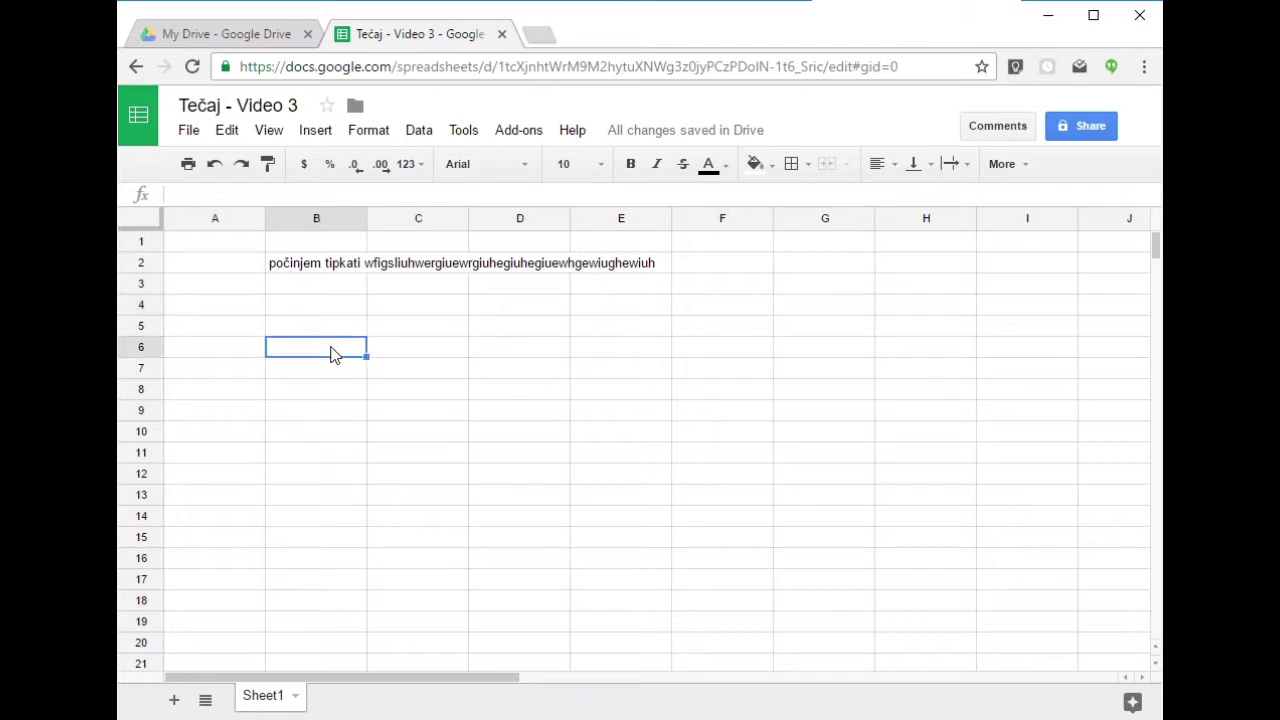
click(337, 312)
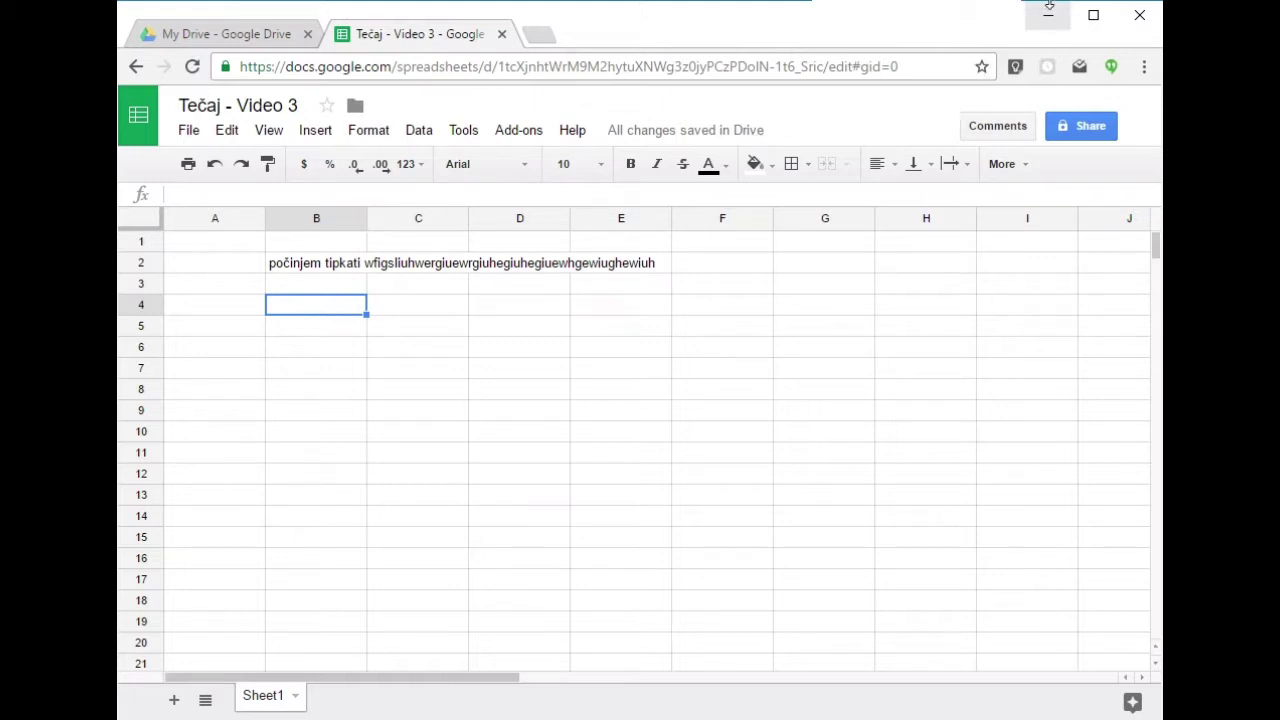
click(430, 318)
click(531, 377)
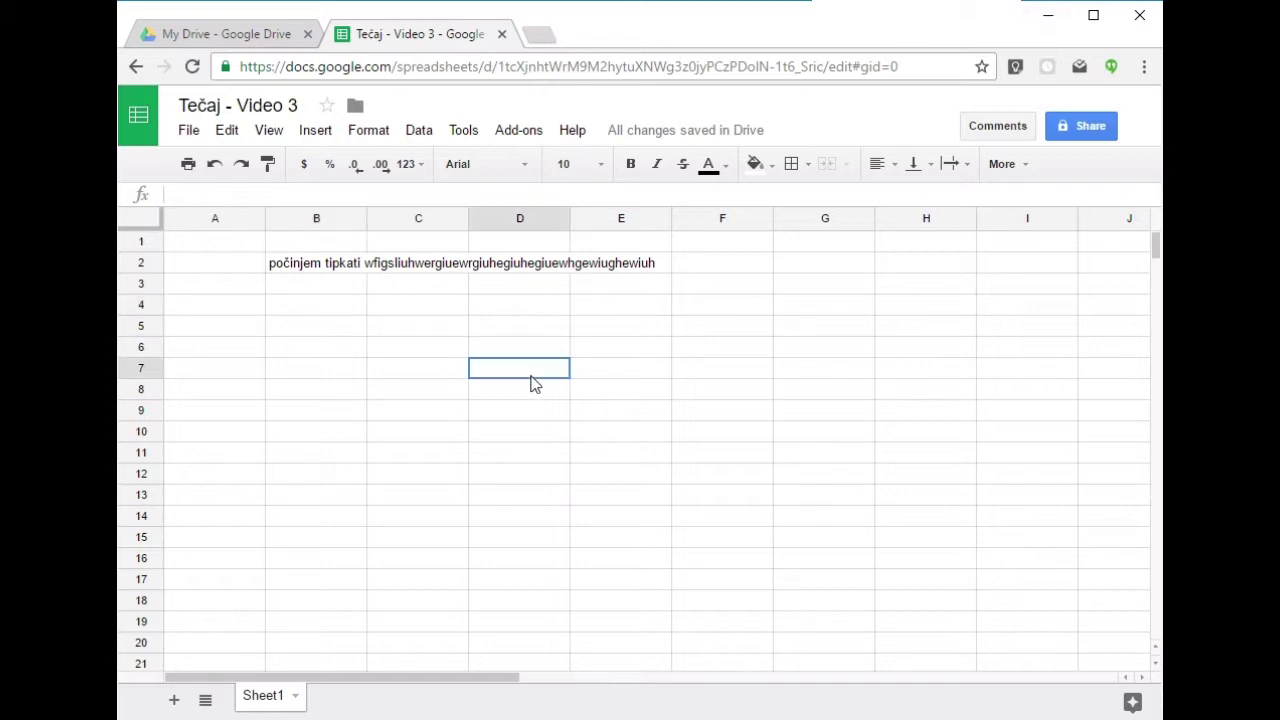
click(346, 310)
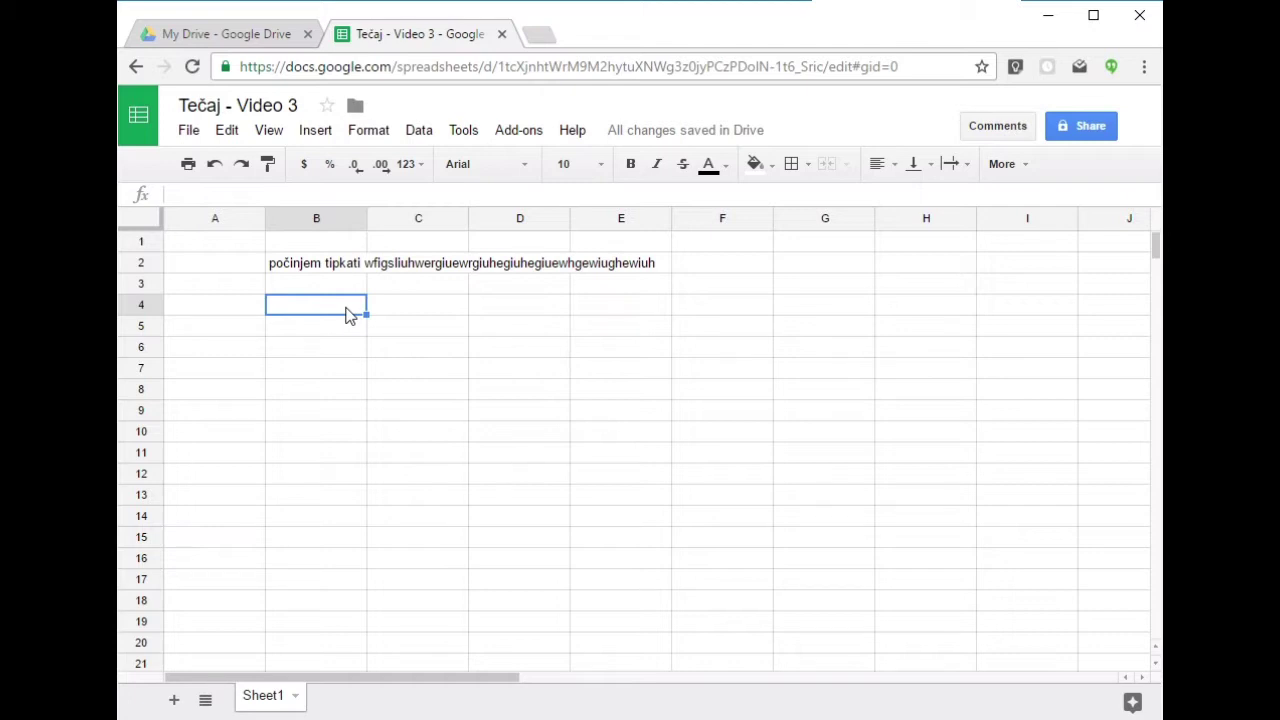
key(Right)
key(Right)
key(Right)
key(Right)
key(Right)
key(Right)
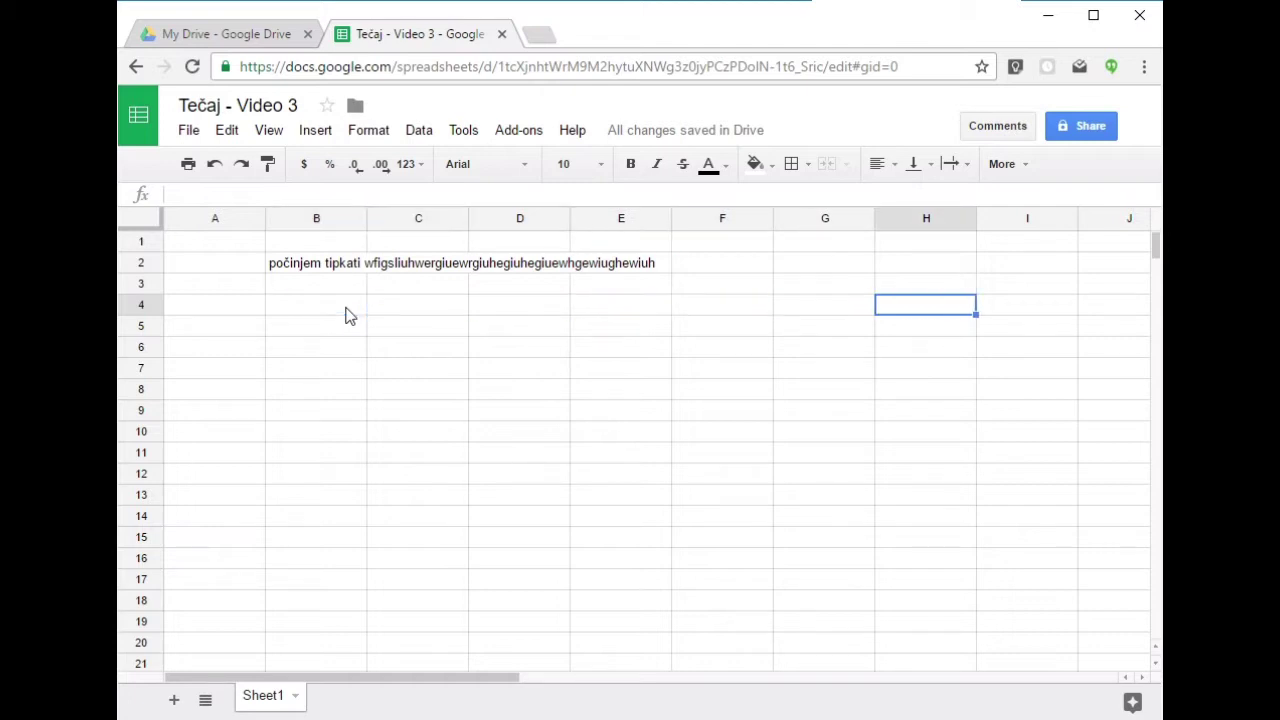
key(Down)
key(Down)
key(Down)
key(Left)
key(Left)
key(Left)
key(Left)
key(Left)
key(Left)
key(Left)
key(Up)
key(Up)
key(Right)
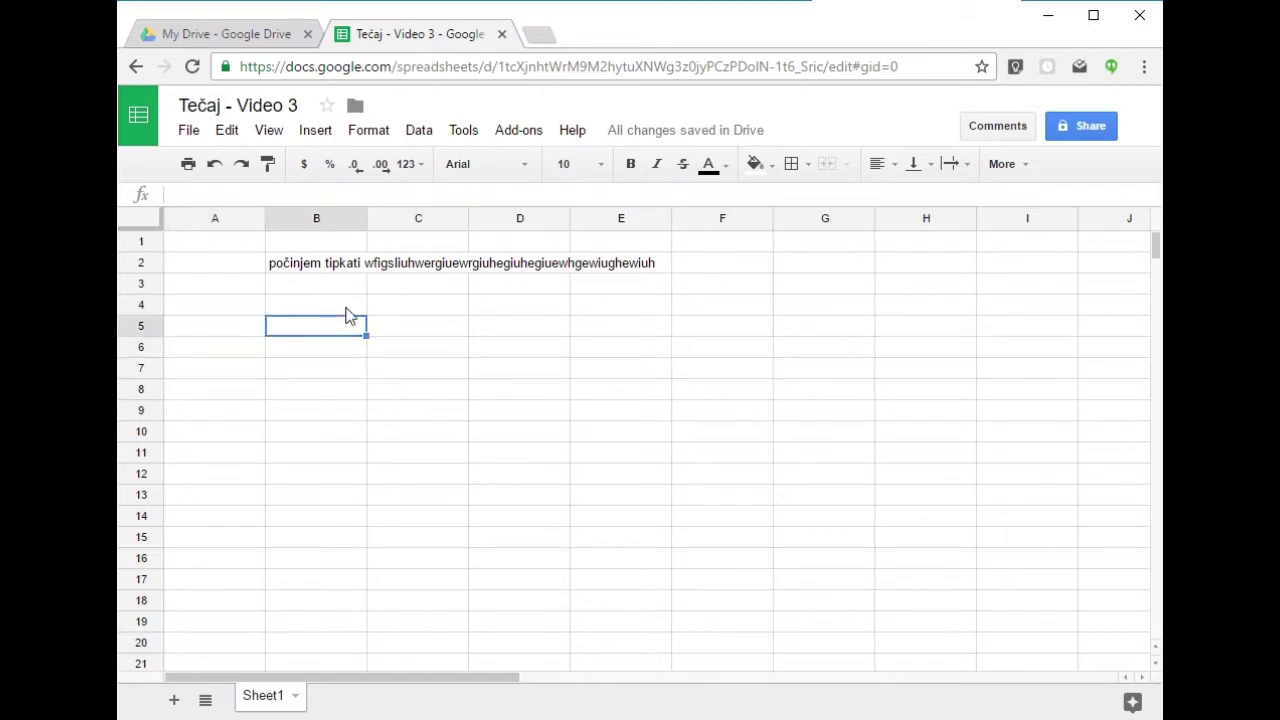
key(Up)
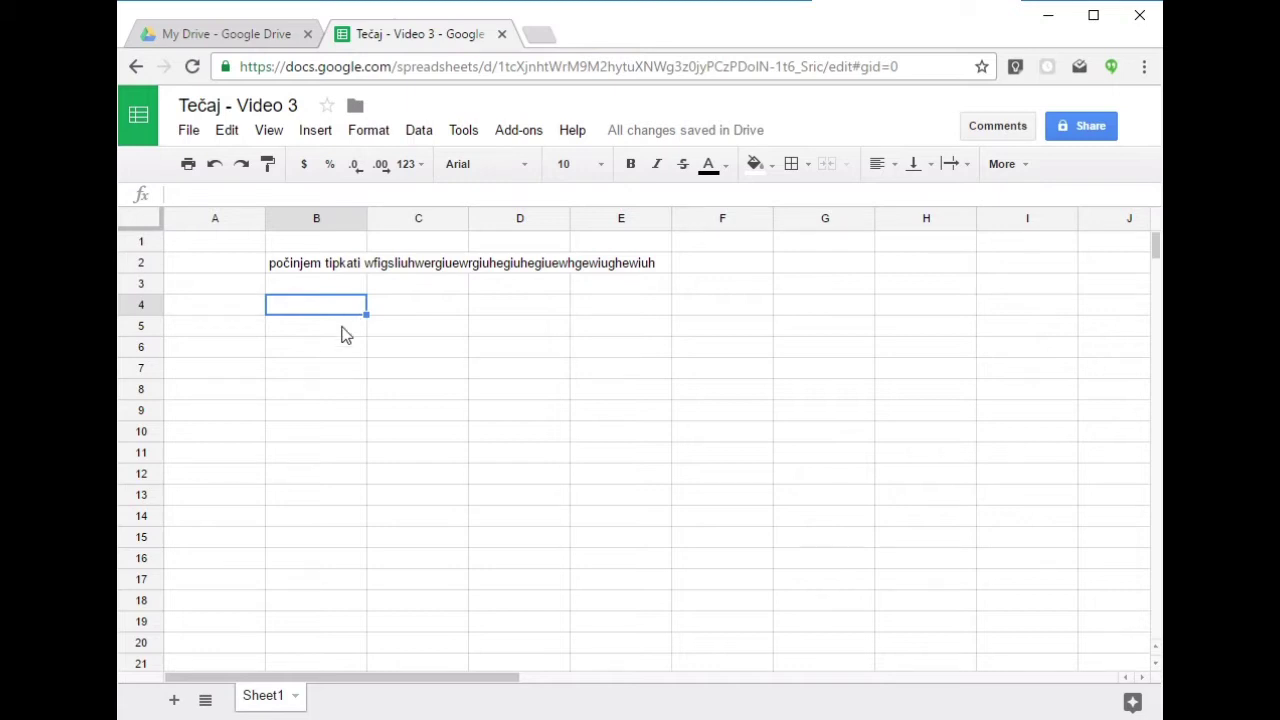
click(320, 333)
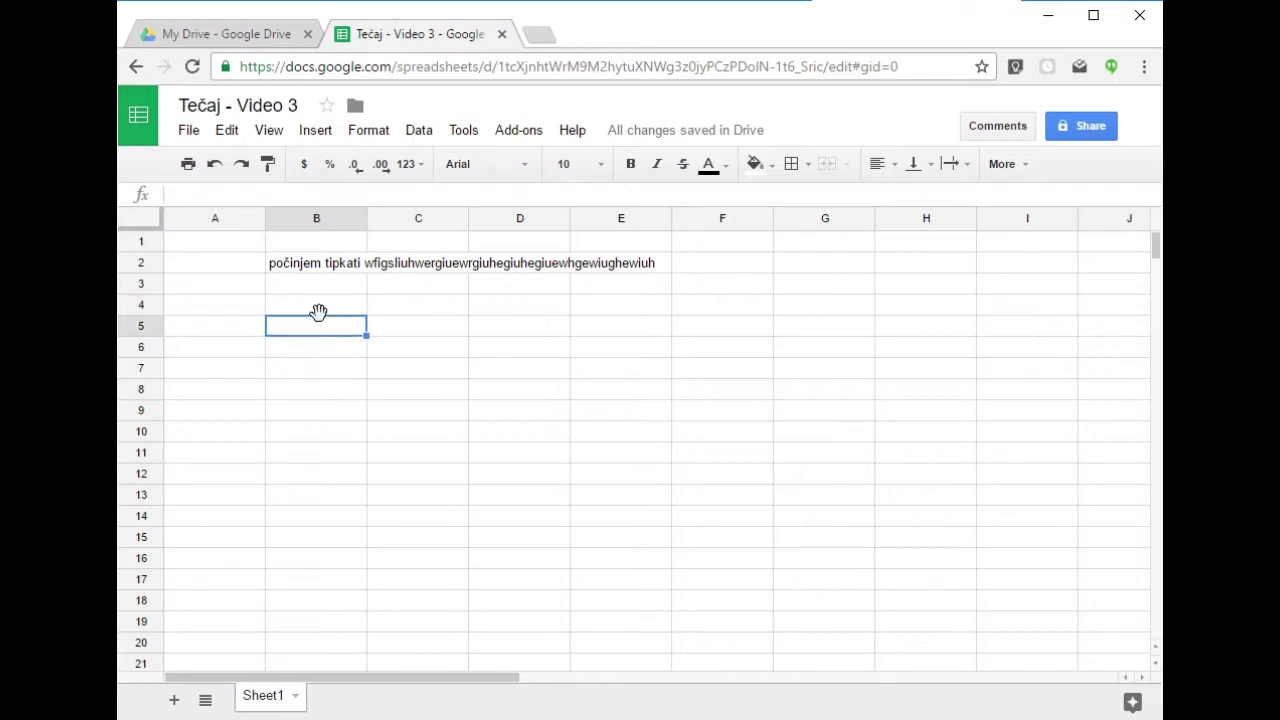
click(325, 308)
- Enter 'sdkjhfsdfkjhsdfskhdfsdfkjhsdfsdsdlk' in B4, letting it overflow into columns C and D
text(sdkjhfsdfkjhsdfskhdfsdfkjhsdfsdsdlk)
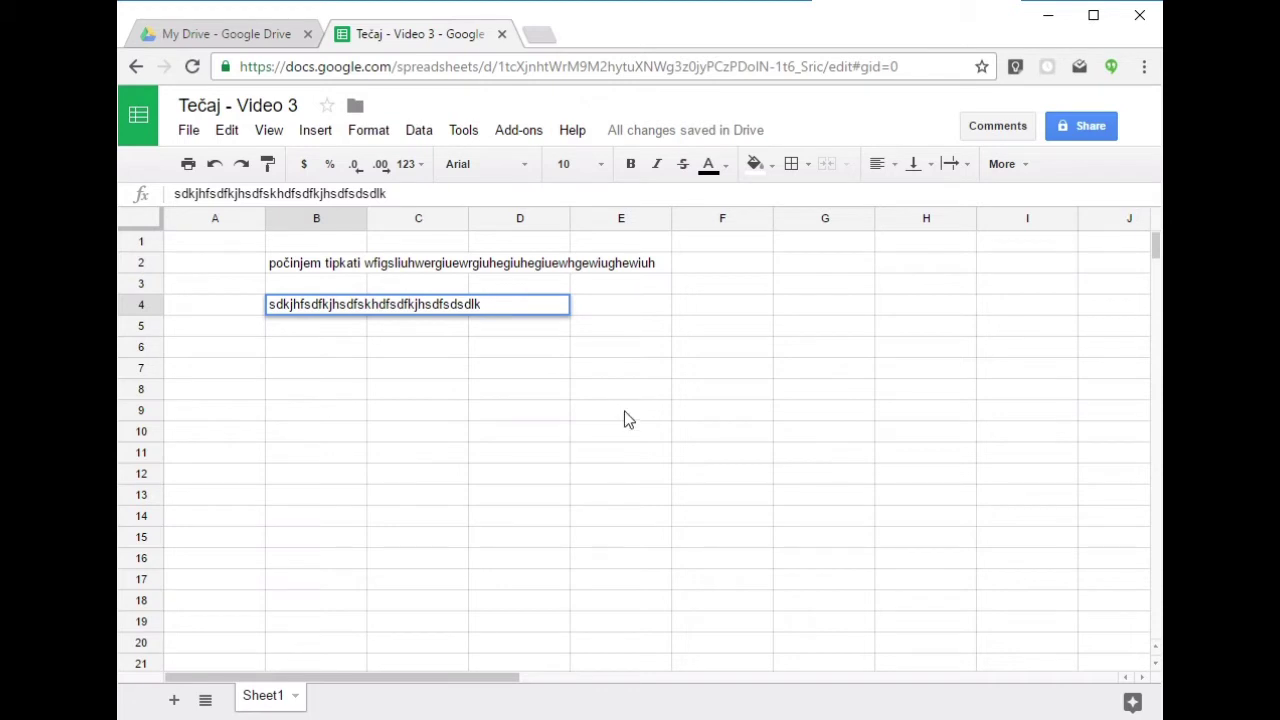
key(Return)
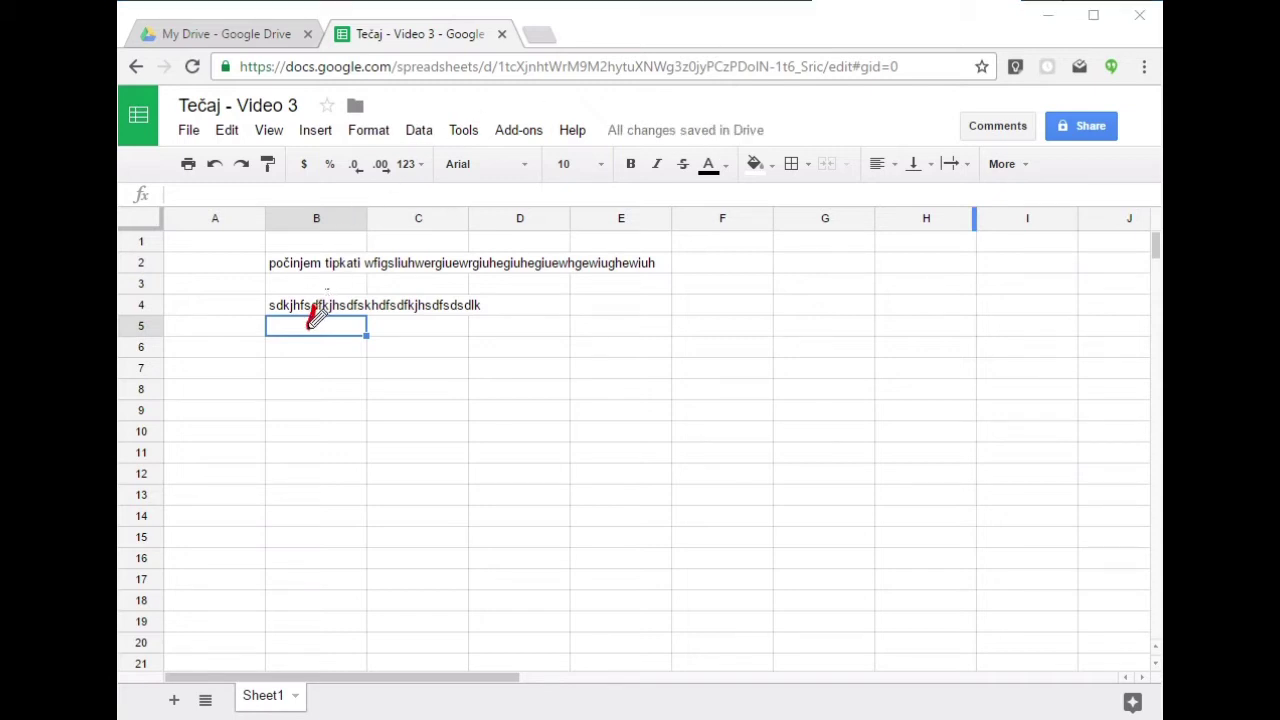
drag(306, 322, 320, 308)
click(351, 306)
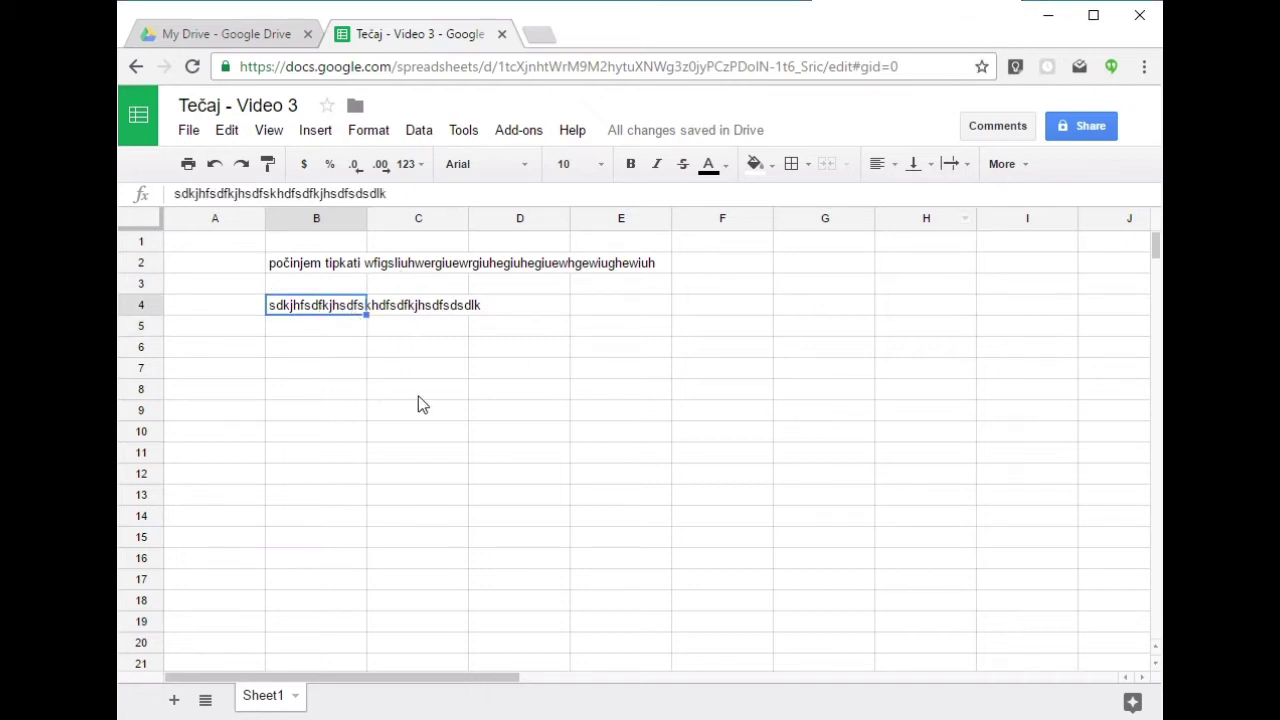
click(355, 355)
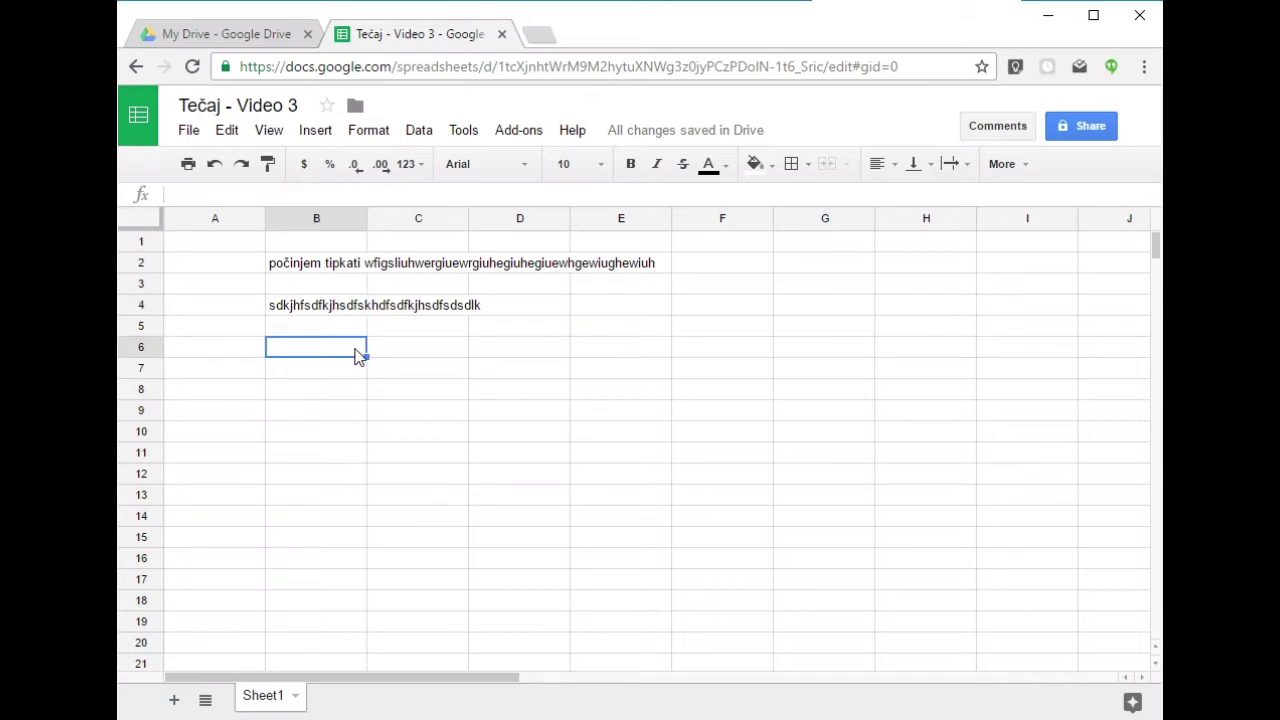
- Type 'unosim neki tekst i stisnem ENTER' into B6 and commit it with Enter
text(uno)
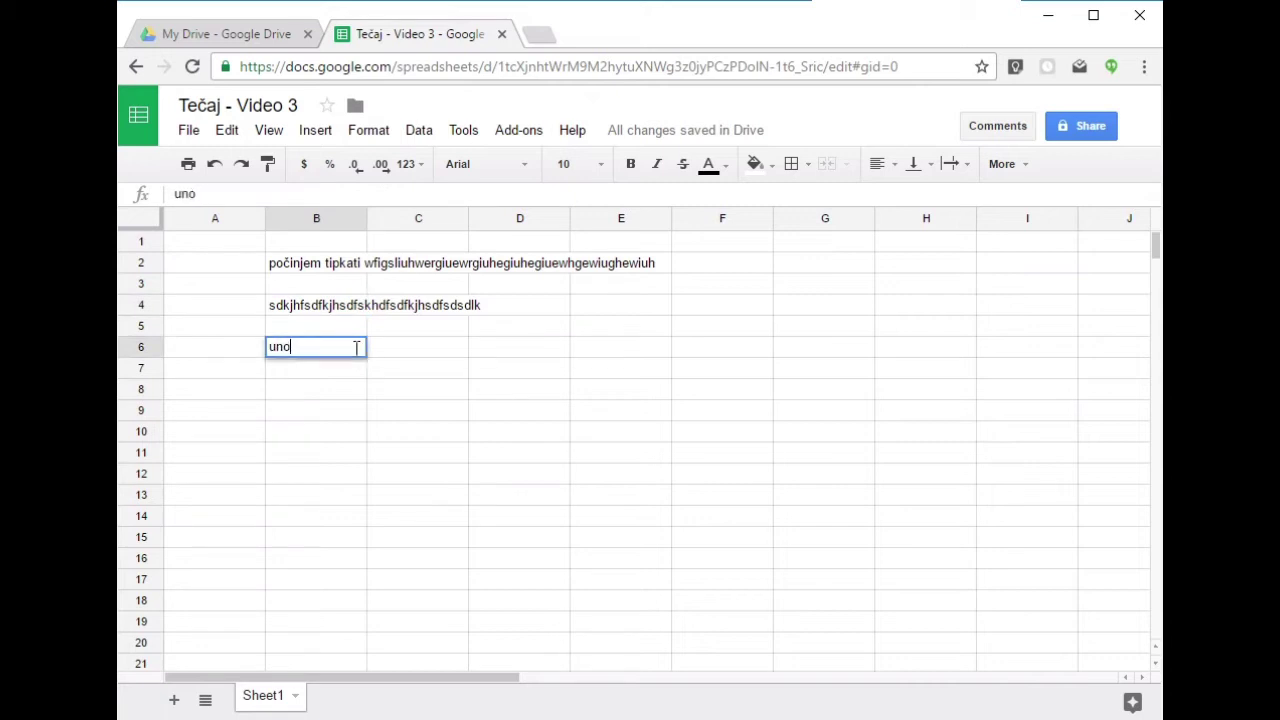
text(sim neki tekst i )
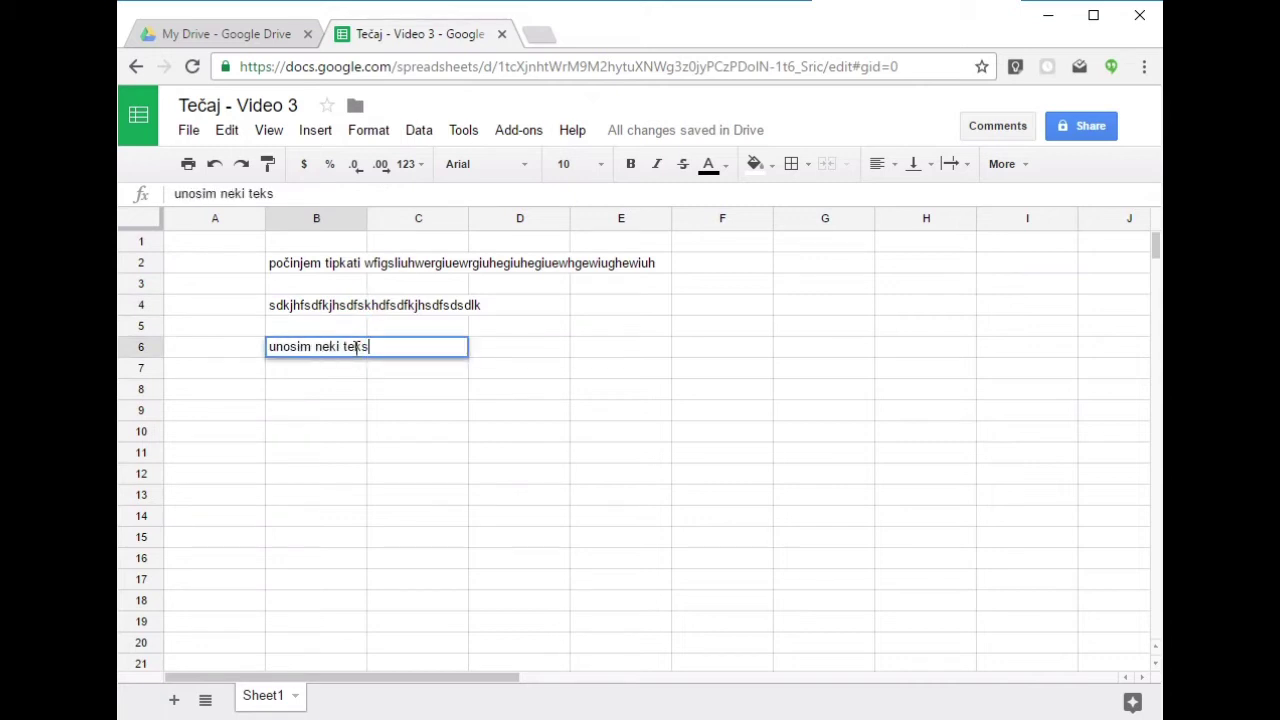
text(stisnem ENTER)
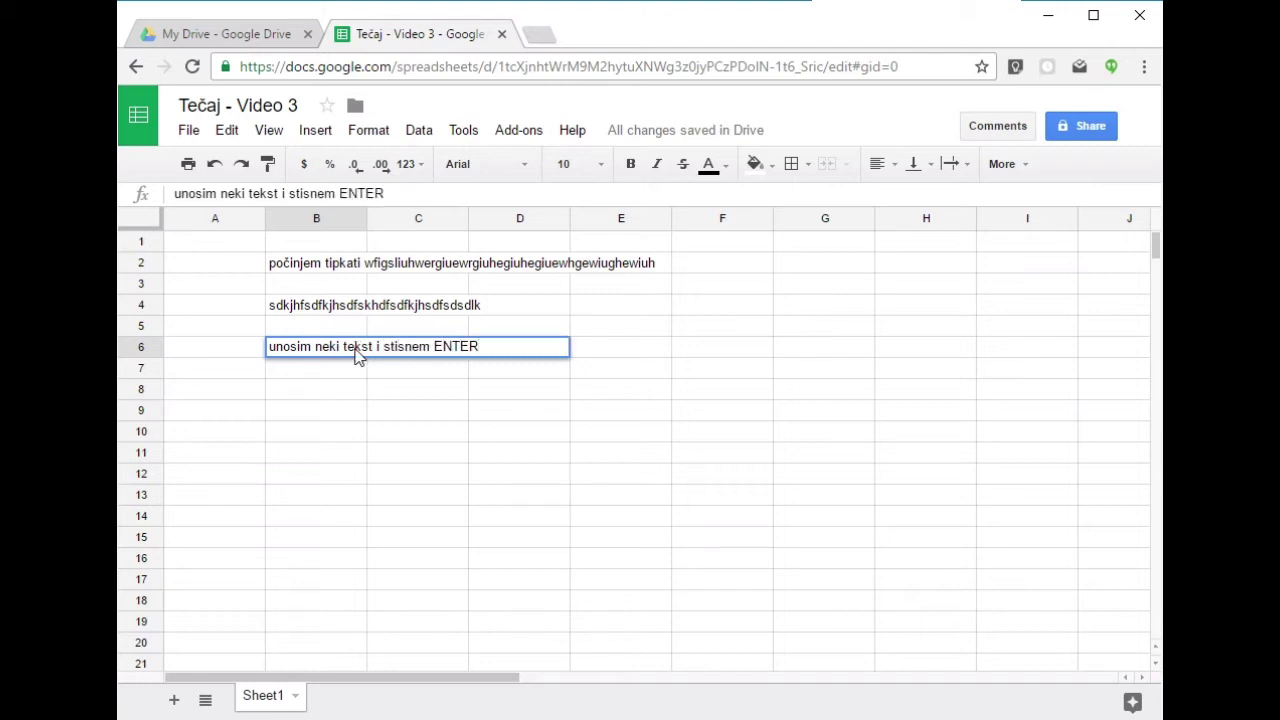
key(Return)
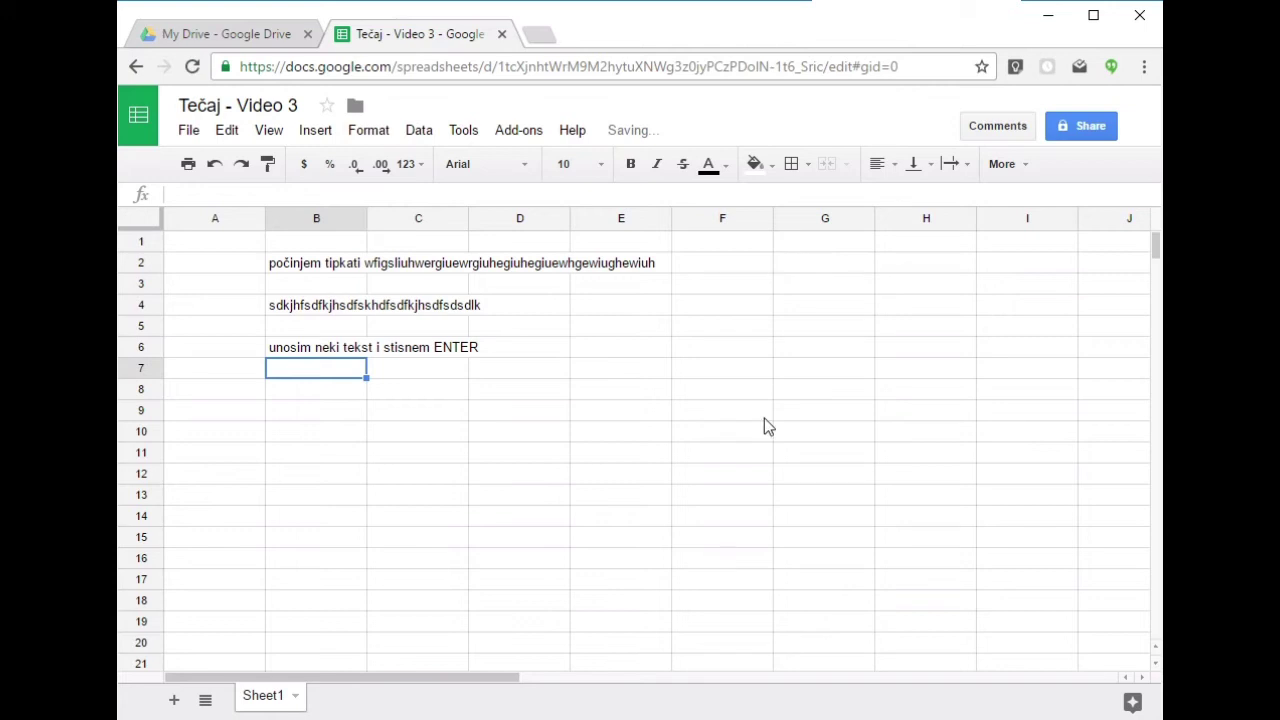
key(Return)
key(Return)
key(Return)
key(Return)
key(Return)
key(Return)
key(Return)
key(Return)
key(Return)
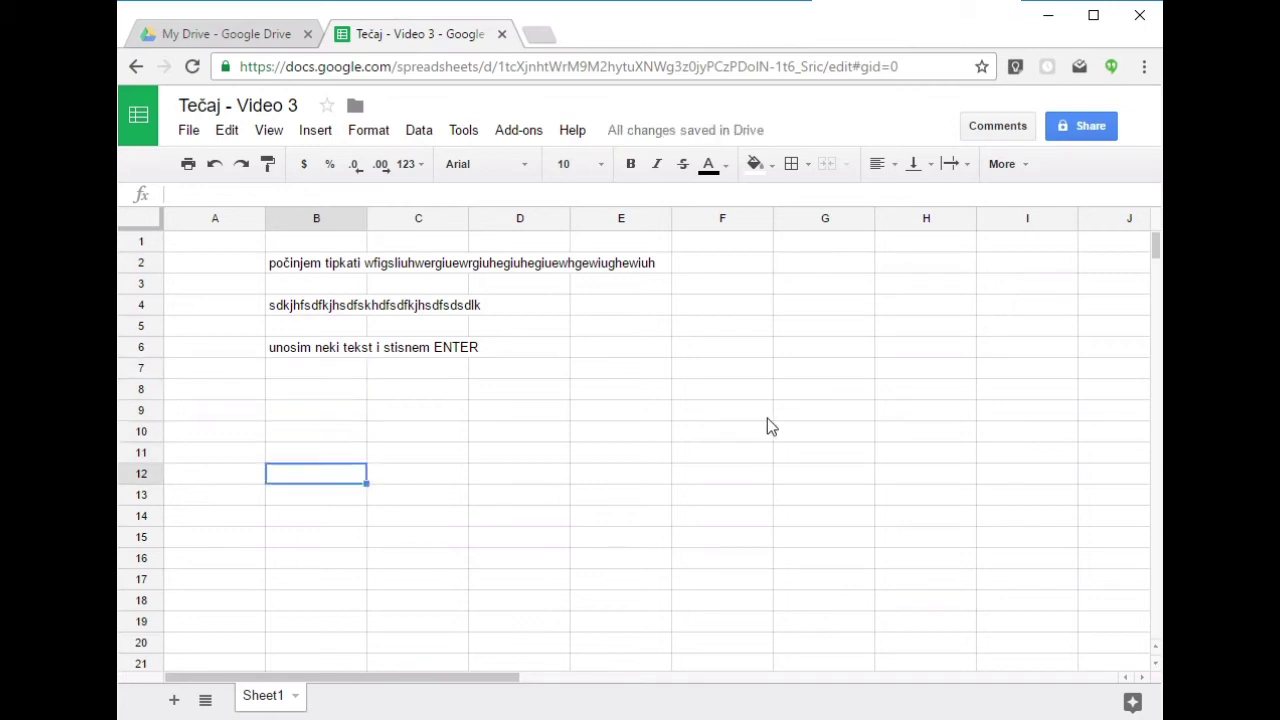
click(340, 389)
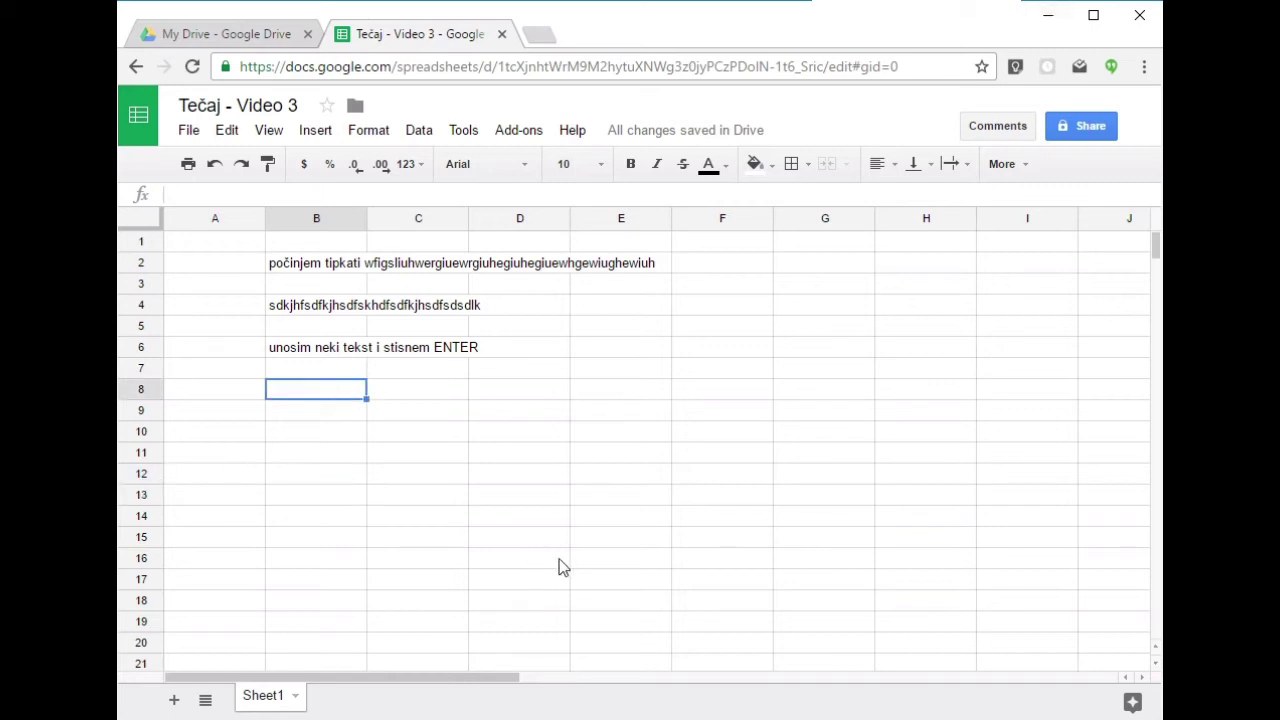
- Enter 'sada ću stinsuti na TAB' in B8, committing with Tab so it spills into C8
text(sada )
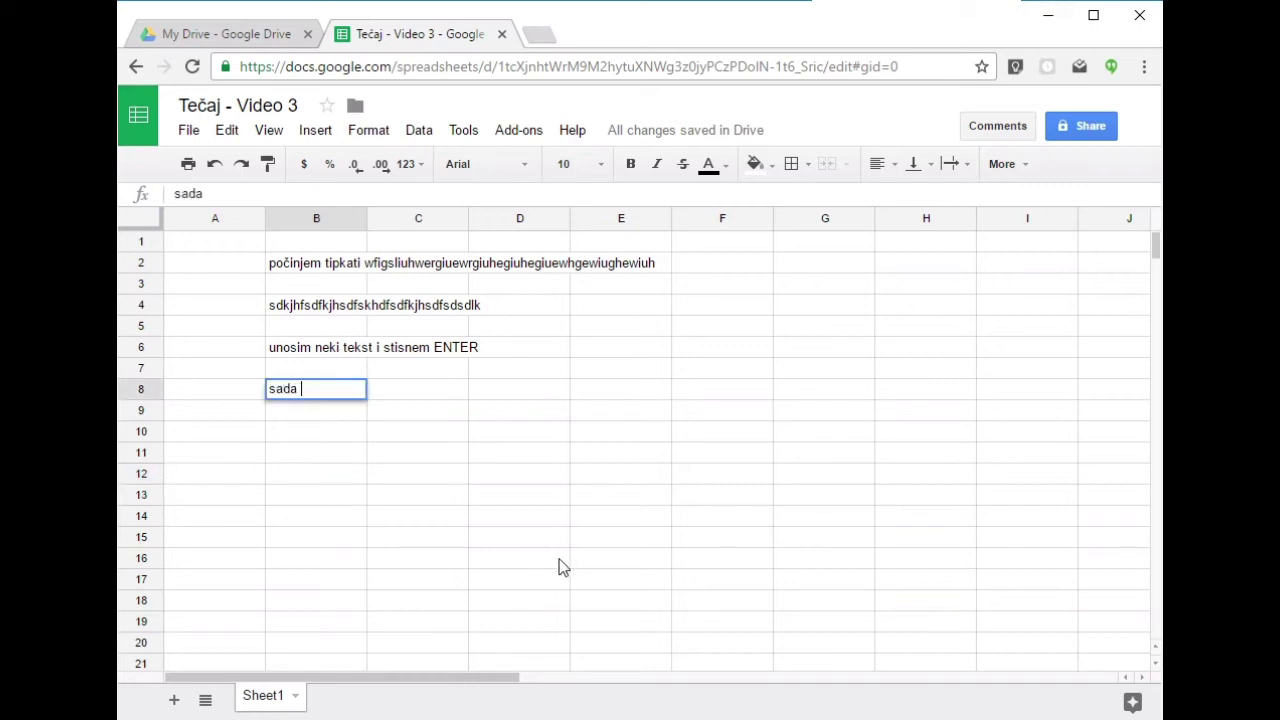
text(ću stinsuti na TAB)
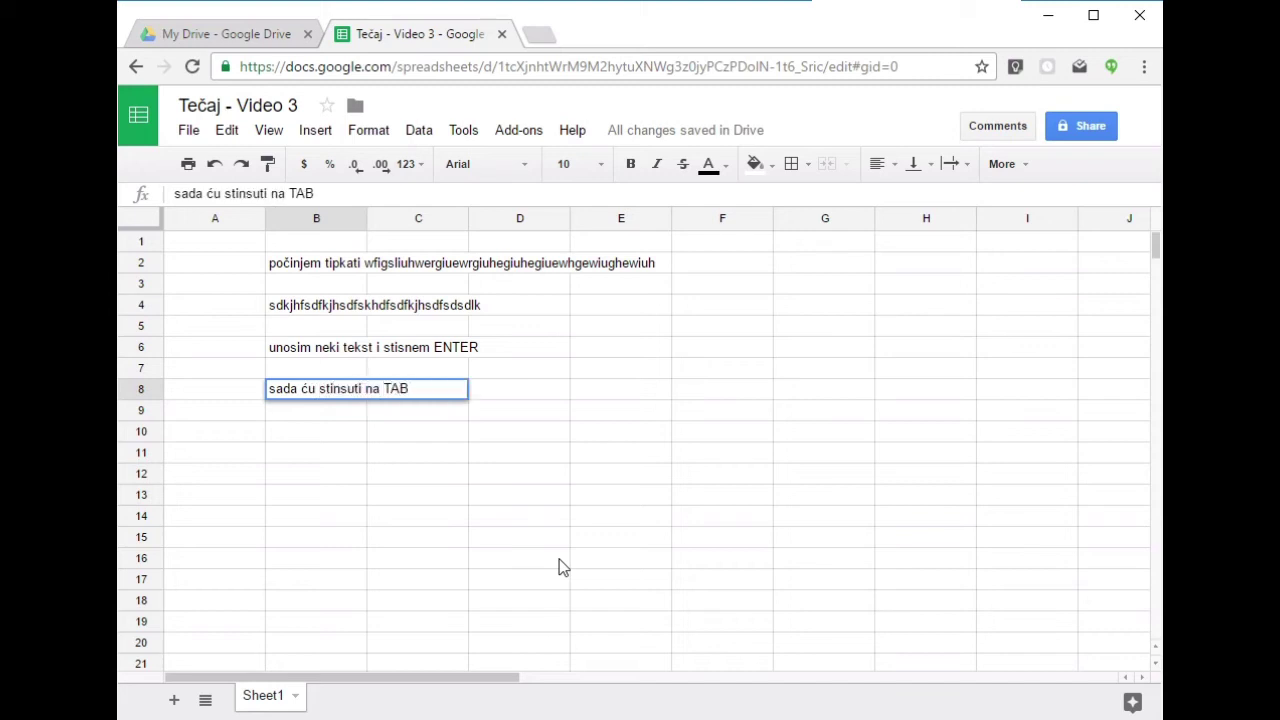
key(Tab)
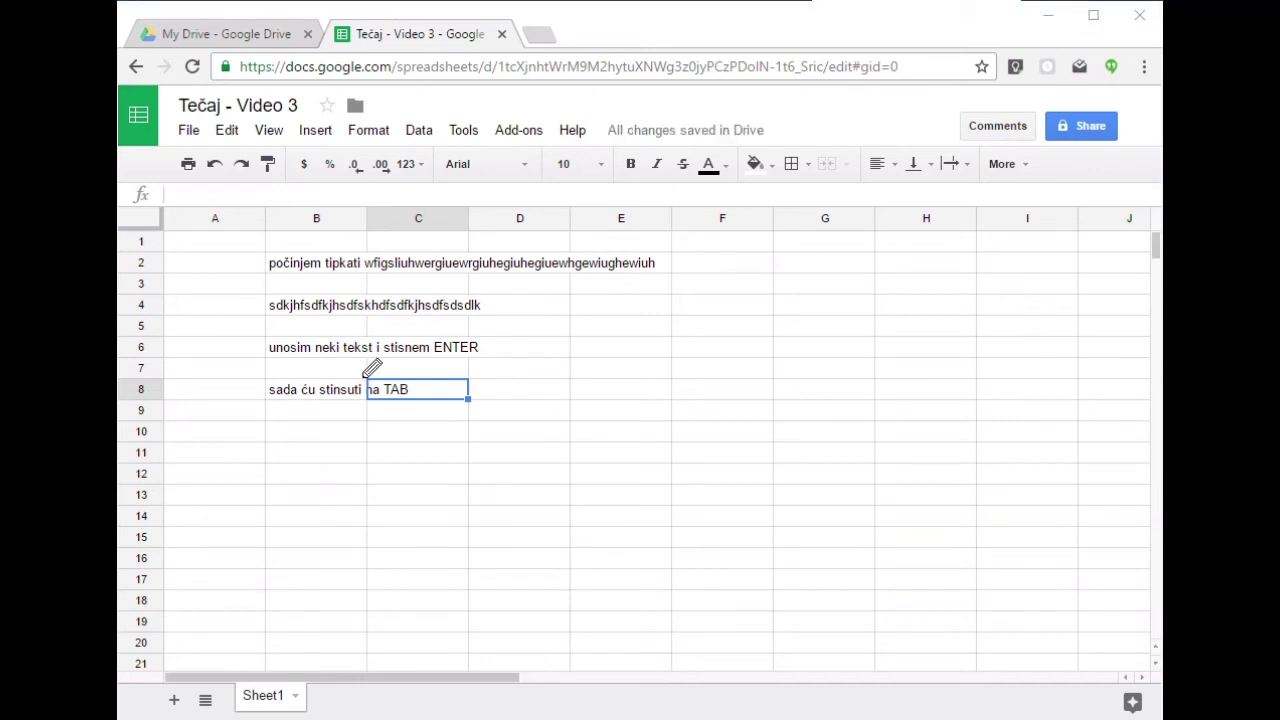
drag(344, 391, 392, 396)
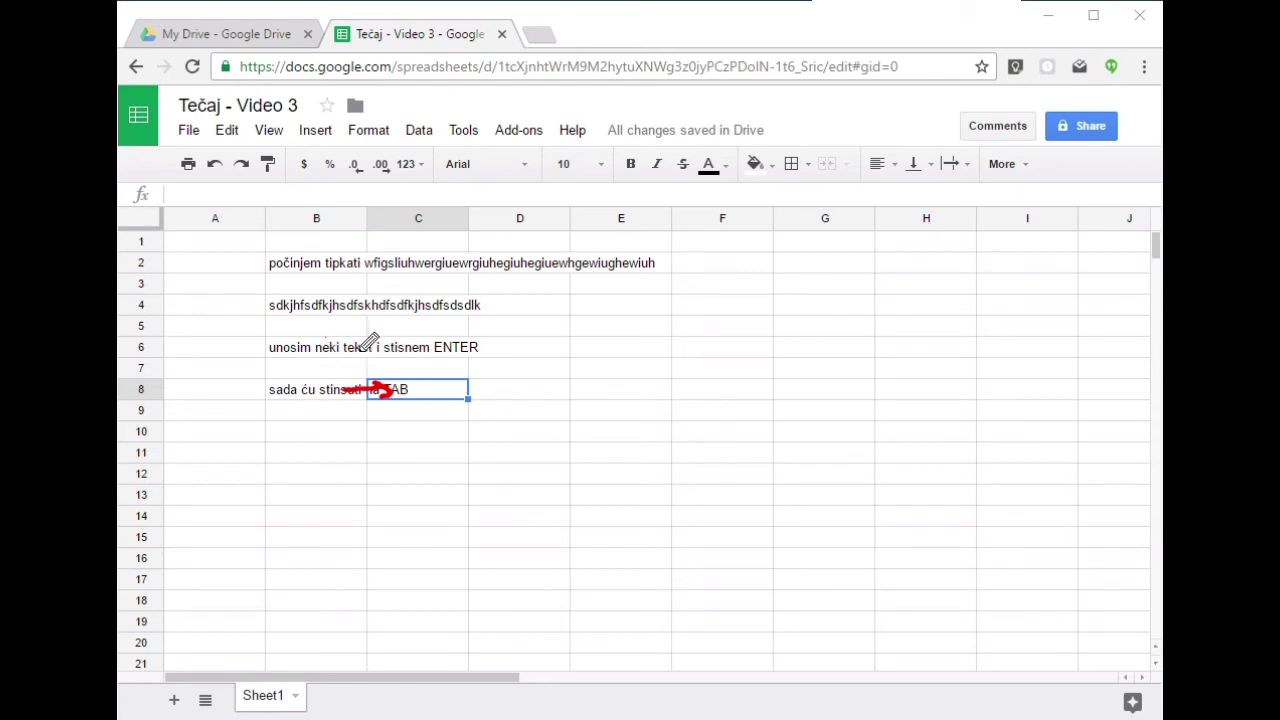
mouse_move(316, 346)
mouse_down()
mouse_move(318, 368)
mouse_move(432, 395)
mouse_up()
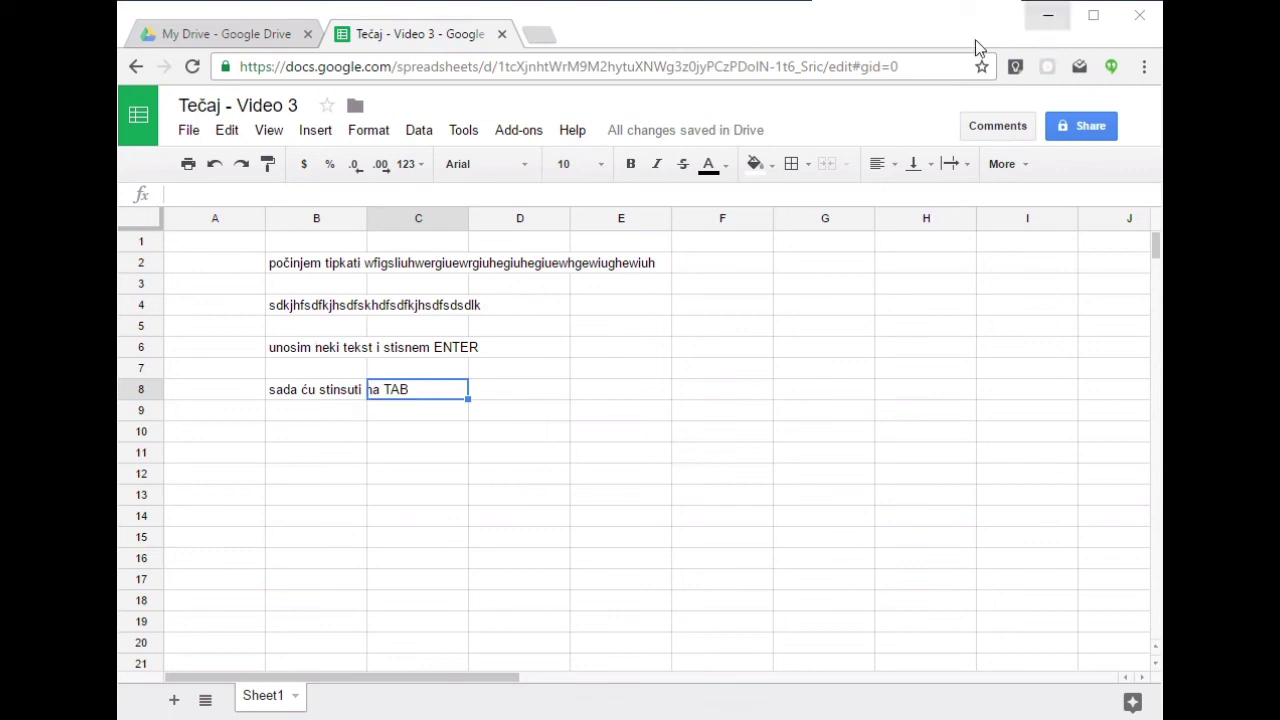
click(357, 466)
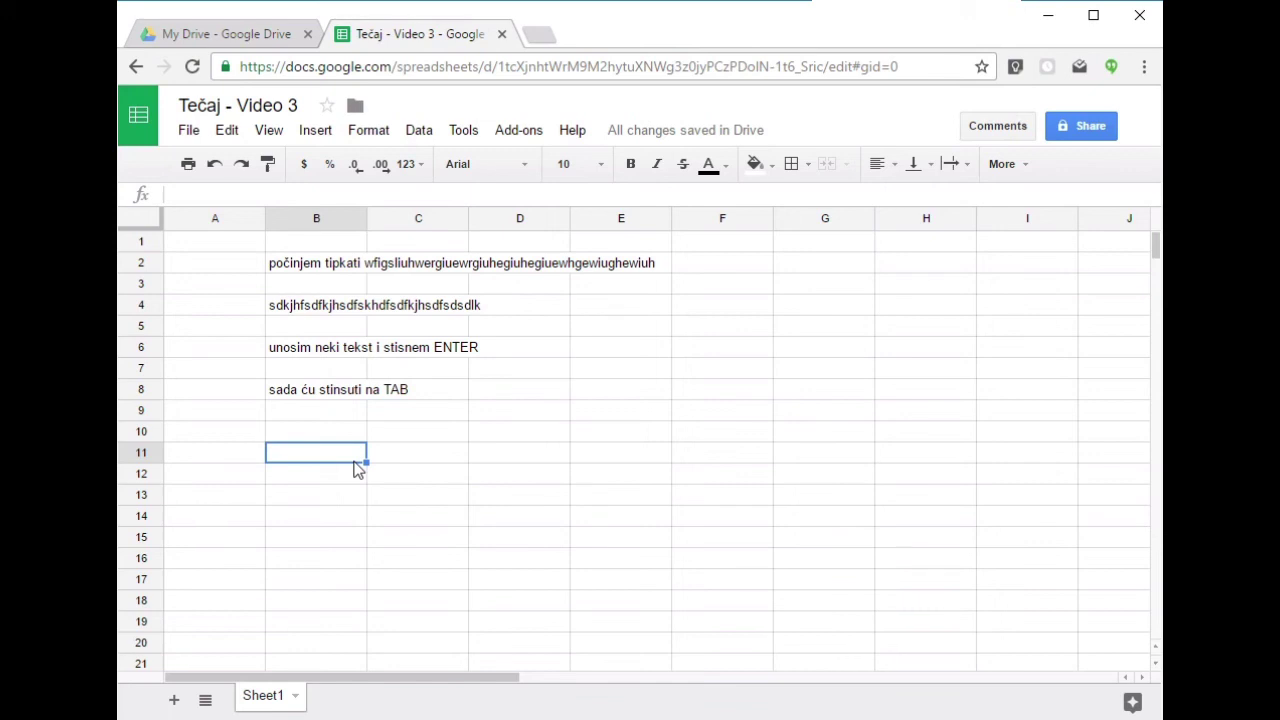